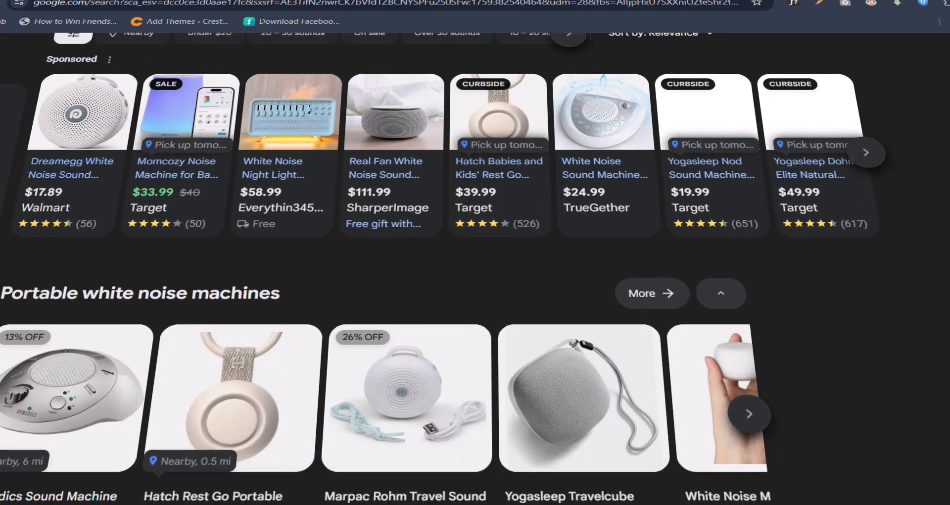
Scroll through the Google Shopping results for white noise machine.
{"action": "scroll", "coordinate": [376, 267], "scroll_direction": "down", "scroll_amount": 8}
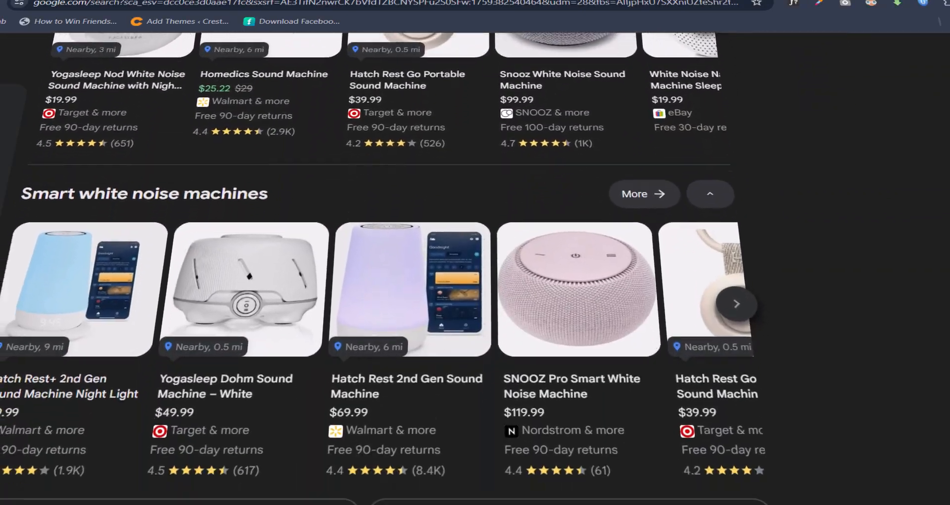
{"action": "scroll", "coordinate": [376, 267], "scroll_direction": "down", "scroll_amount": 8}
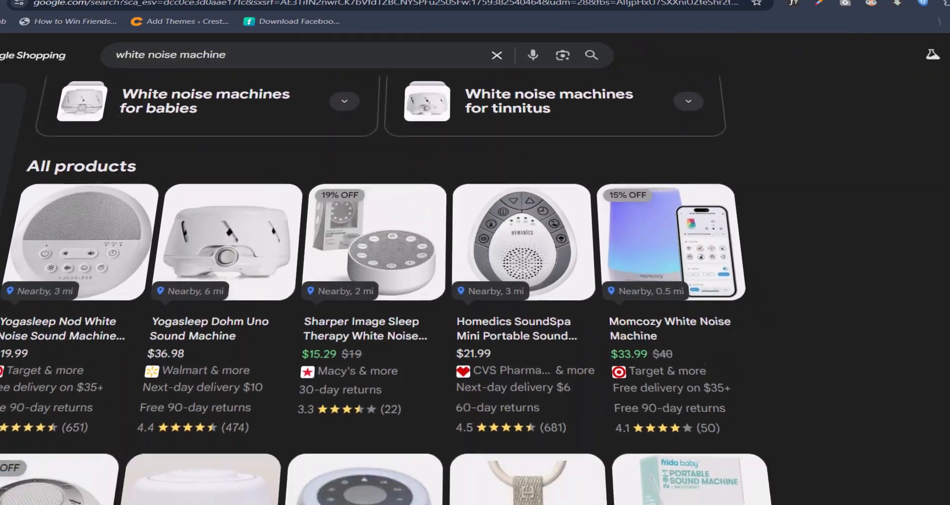
{"action": "scroll", "coordinate": [376, 267], "scroll_direction": "down", "scroll_amount": 10}
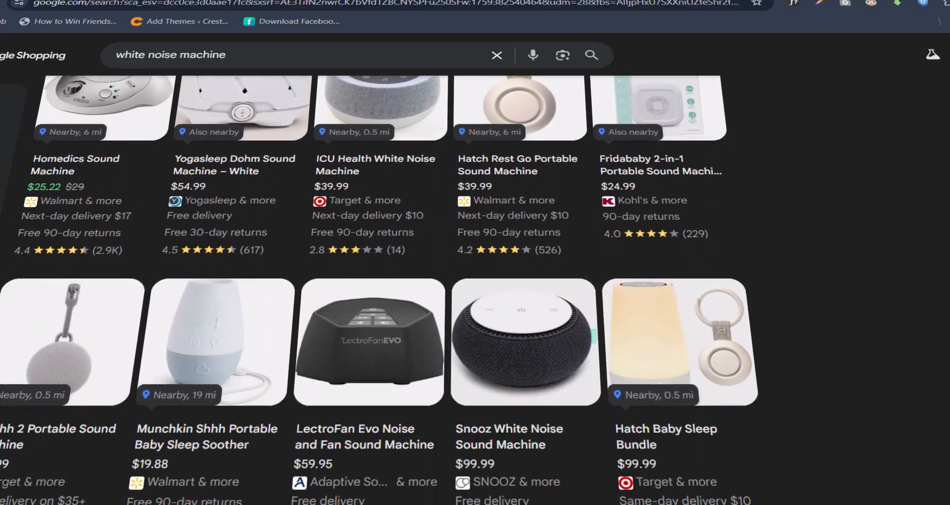
Set the CTX Feed's Include Variations option to All Variations.
{"action": "scroll", "coordinate": [893, 158], "scroll_direction": "down", "scroll_amount": 12}
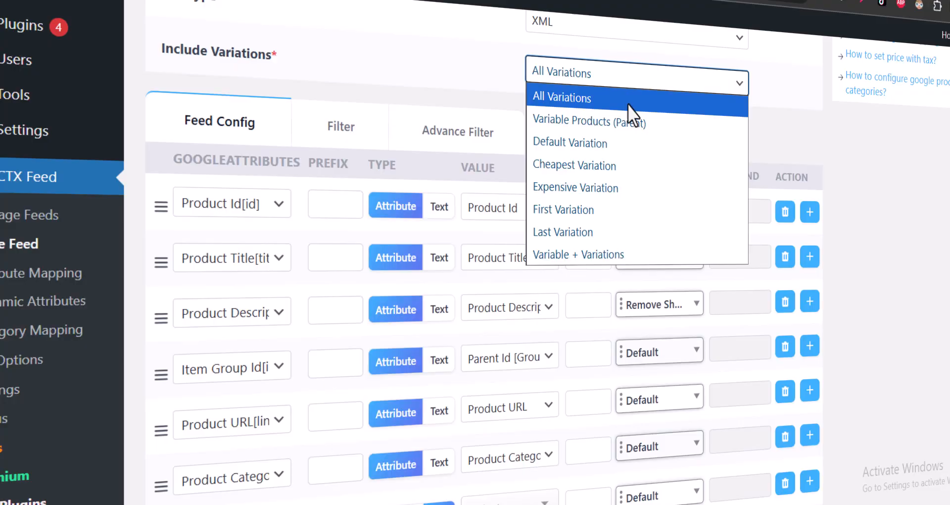
{"action": "left_click", "coordinate": [628, 104]}
{"action": "scroll", "coordinate": [667, 262], "scroll_direction": "down", "scroll_amount": 2}
{"action": "scroll", "coordinate": [672, 269], "scroll_direction": "up", "scroll_amount": 2}
{"action": "scroll", "coordinate": [669, 273], "scroll_direction": "down", "scroll_amount": 1}
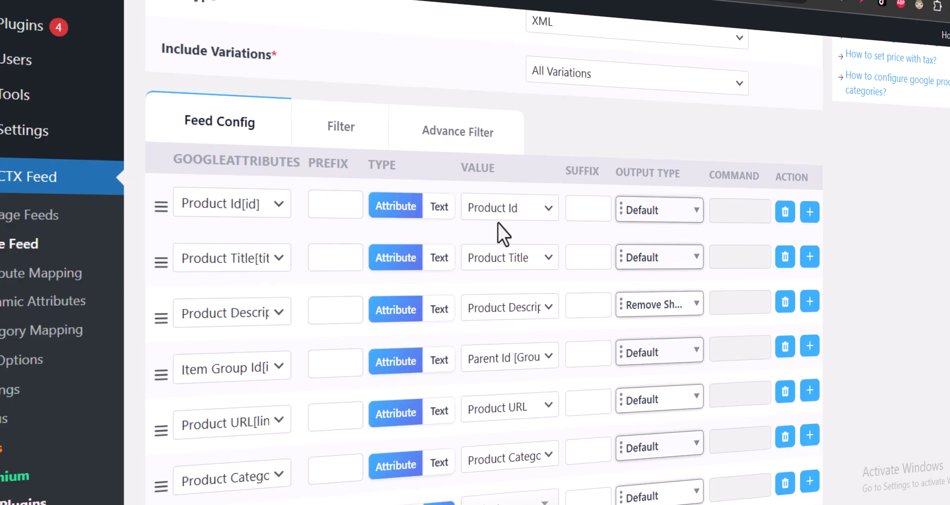
Scroll the Feed Config table and open the Google Product Category value list for the category row.
{"action": "scroll", "coordinate": [498, 223], "scroll_direction": "down", "scroll_amount": 2}
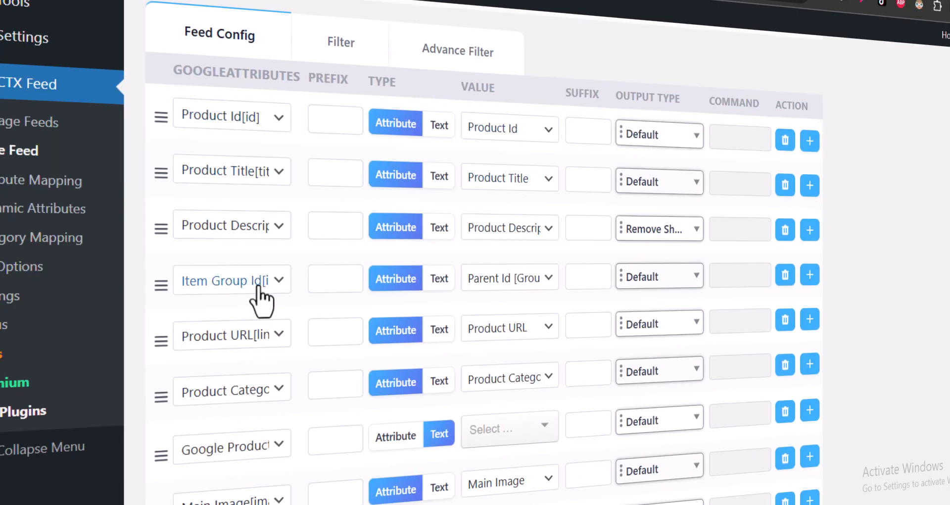
{"action": "scroll", "coordinate": [254, 303], "scroll_direction": "down", "scroll_amount": 4}
{"action": "left_click", "coordinate": [287, 275]}
{"action": "key", "text": "Down"}
{"action": "key", "text": "Down"}
{"action": "key", "text": "Down"}
{"action": "key", "text": "Down"}
{"action": "left_click", "coordinate": [327, 298]}
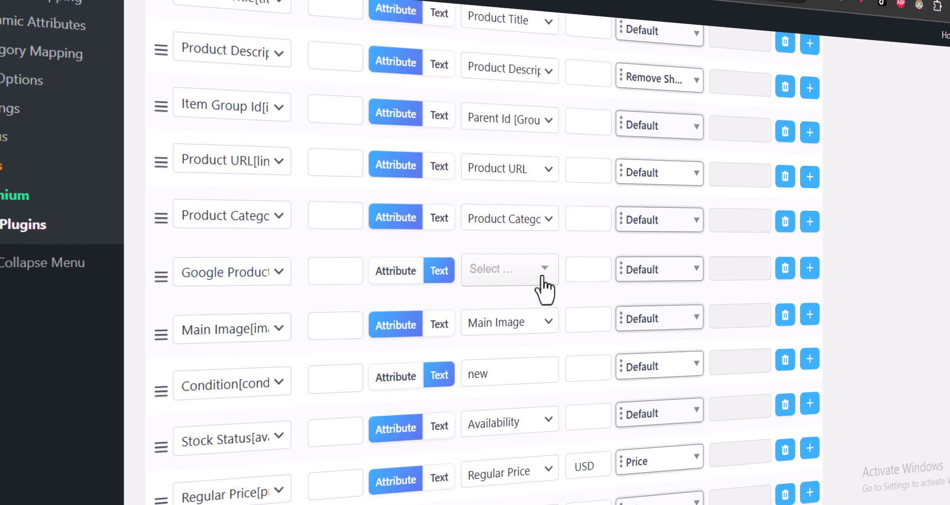
{"action": "left_click", "coordinate": [539, 282]}
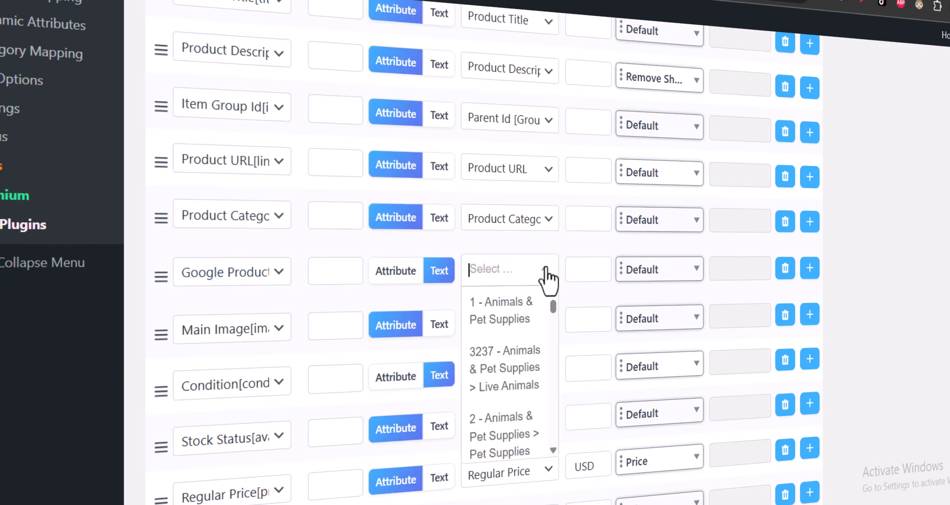
Filter categories by 'cloth', then copy the store's site address from the Make Feed window.
{"action": "type", "text": "cloth"}
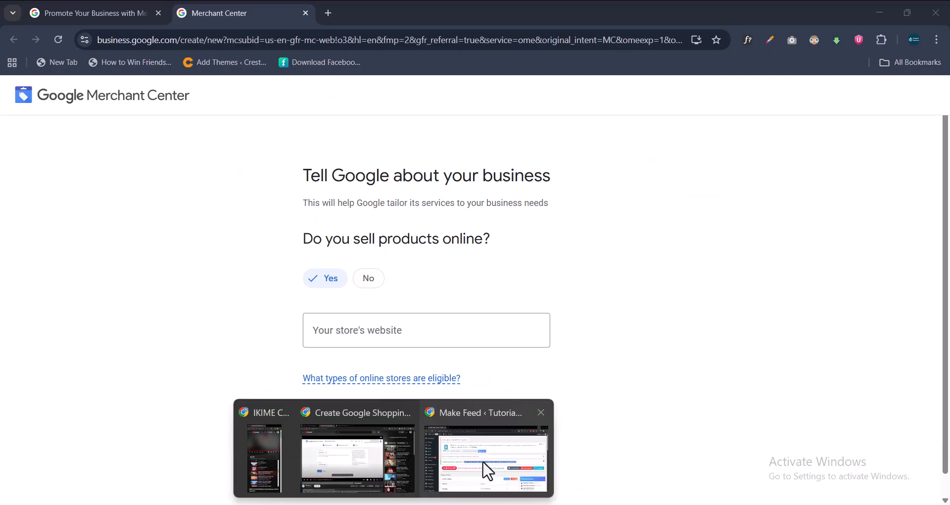
{"action": "left_click", "coordinate": [487, 448]}
{"action": "left_click_drag", "start_coordinate": [199, 45], "coordinate": [87, 53]}
{"action": "right_click", "coordinate": [150, 46]}
{"action": "left_click", "coordinate": [213, 158]}
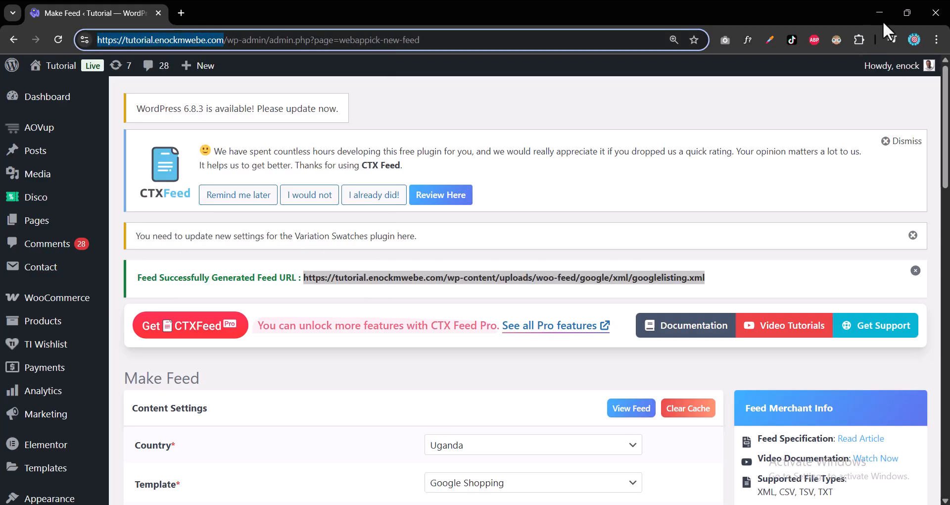
{"action": "left_click", "coordinate": [879, 13]}
Paste the store website address into Merchant Center and answer No to having a physical store.
{"action": "right_click", "coordinate": [415, 339]}
{"action": "left_click", "coordinate": [460, 195]}
{"action": "scroll", "coordinate": [391, 357], "scroll_direction": "down", "scroll_amount": 1}
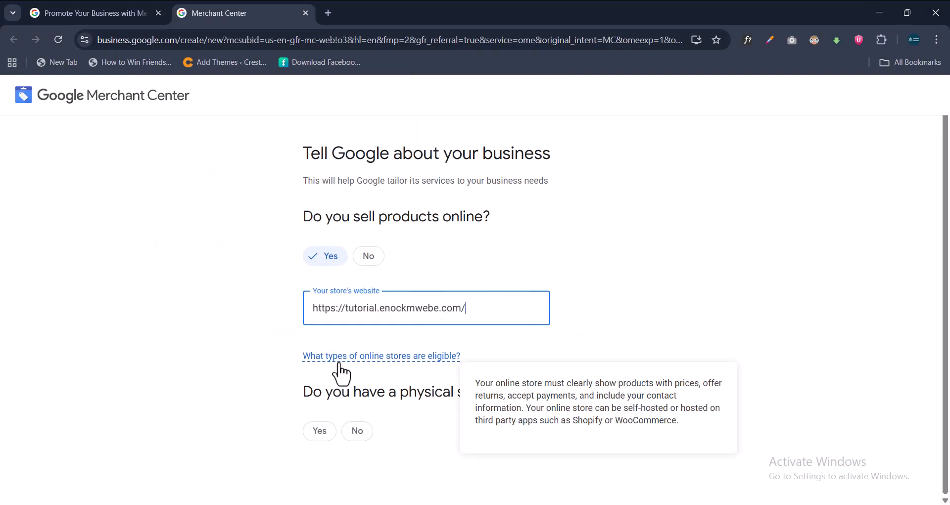
{"action": "left_click", "coordinate": [325, 432]}
{"action": "left_click", "coordinate": [371, 388]}
{"action": "left_click", "coordinate": [353, 436]}
{"action": "scroll", "coordinate": [576, 269], "scroll_direction": "down", "scroll_amount": 10}
{"action": "left_click", "coordinate": [342, 410]}
Enter the business name, keep Uganda as registered country, and create the account.
{"action": "left_click", "coordinate": [365, 260]}
{"action": "type", "text": "Enoc's Business"}
{"action": "left_click", "coordinate": [435, 329]}
{"action": "left_click", "coordinate": [587, 436]}
{"action": "scroll", "coordinate": [586, 434], "scroll_direction": "down", "scroll_amount": 1}
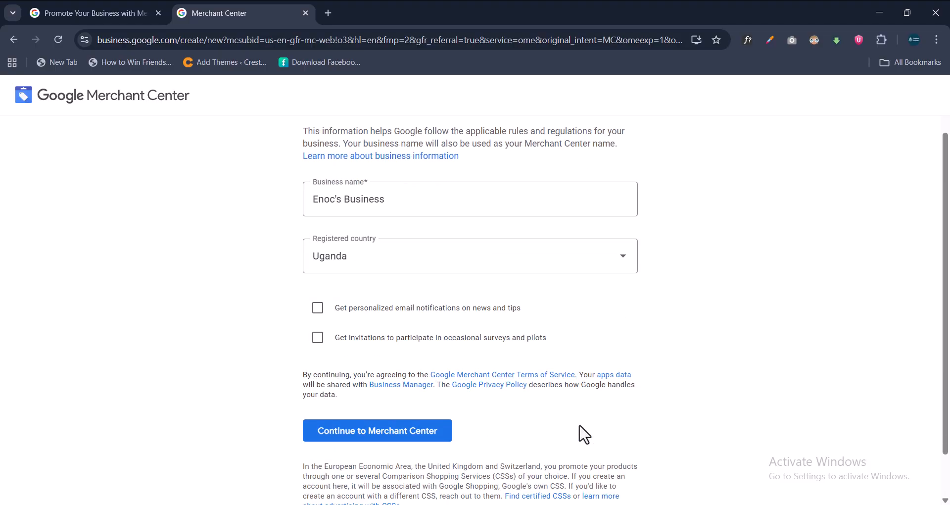
{"action": "left_click", "coordinate": [433, 436]}
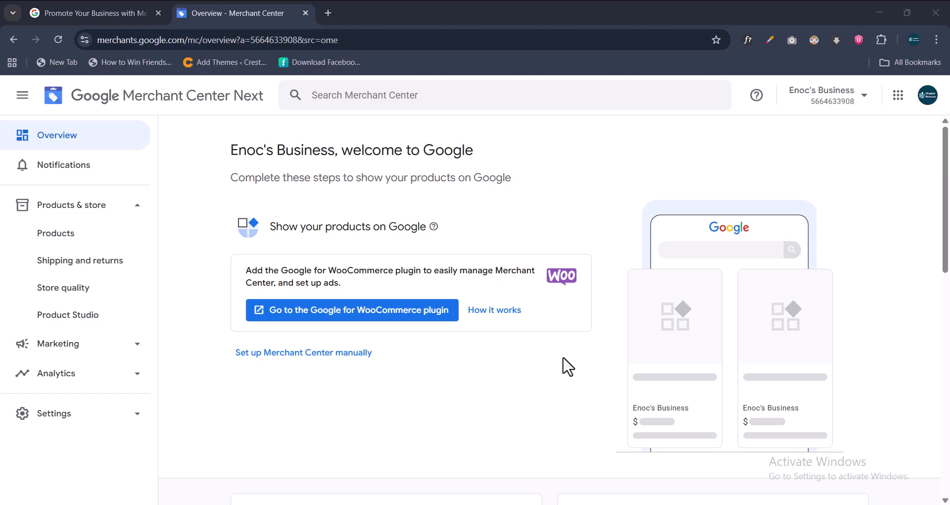
Go to Products and start adding products to Merchant Center.
{"action": "scroll", "coordinate": [586, 350], "scroll_direction": "down", "scroll_amount": 5}
{"action": "scroll", "coordinate": [620, 361], "scroll_direction": "up", "scroll_amount": 2}
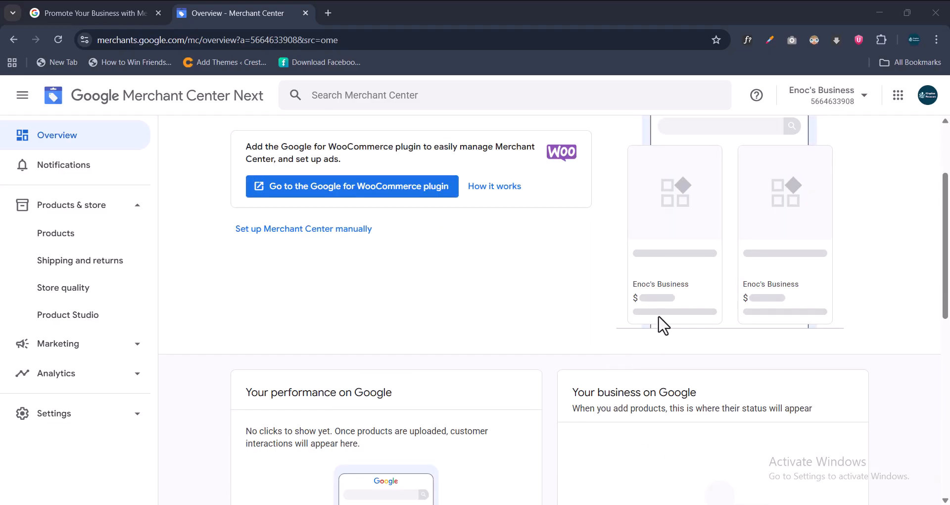
{"action": "left_click", "coordinate": [73, 238]}
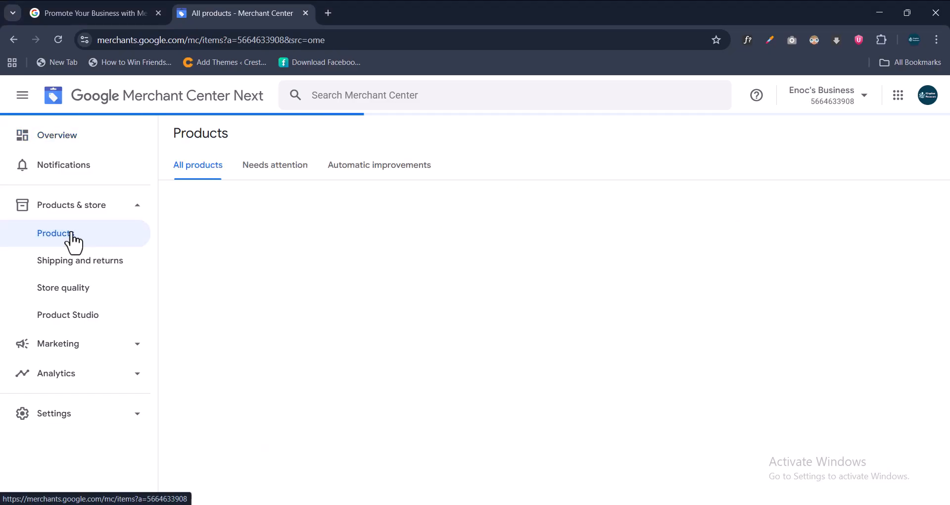
{"action": "scroll", "coordinate": [545, 262], "scroll_direction": "down", "scroll_amount": 5}
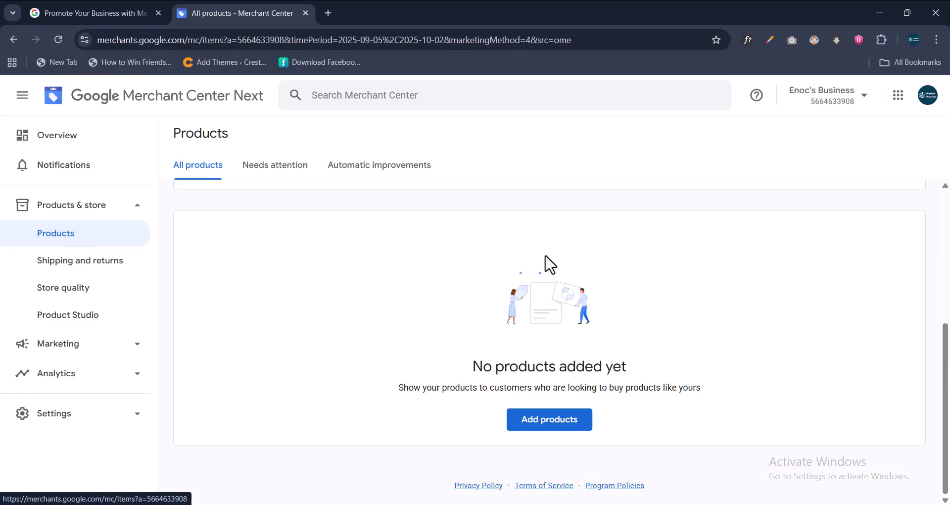
{"action": "left_click", "coordinate": [546, 419]}
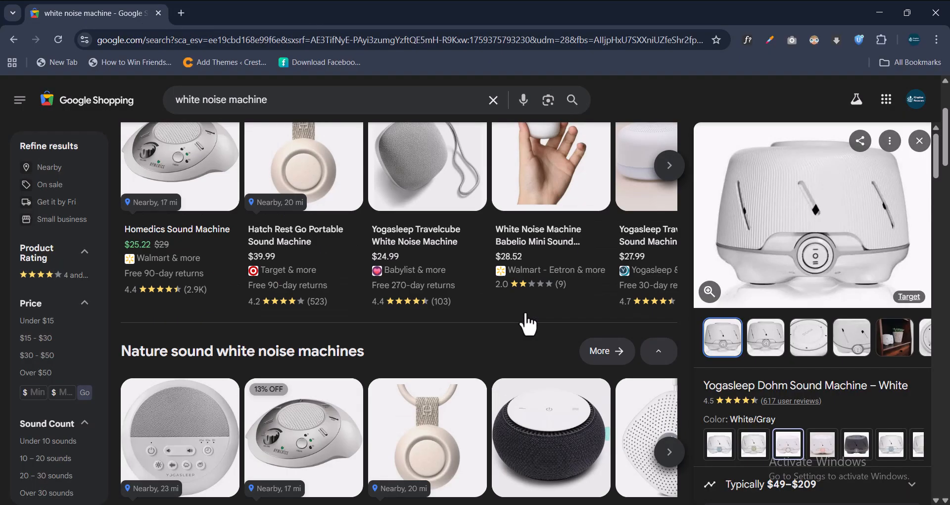
{"action": "scroll", "coordinate": [529, 324], "scroll_direction": "up", "scroll_amount": 3}
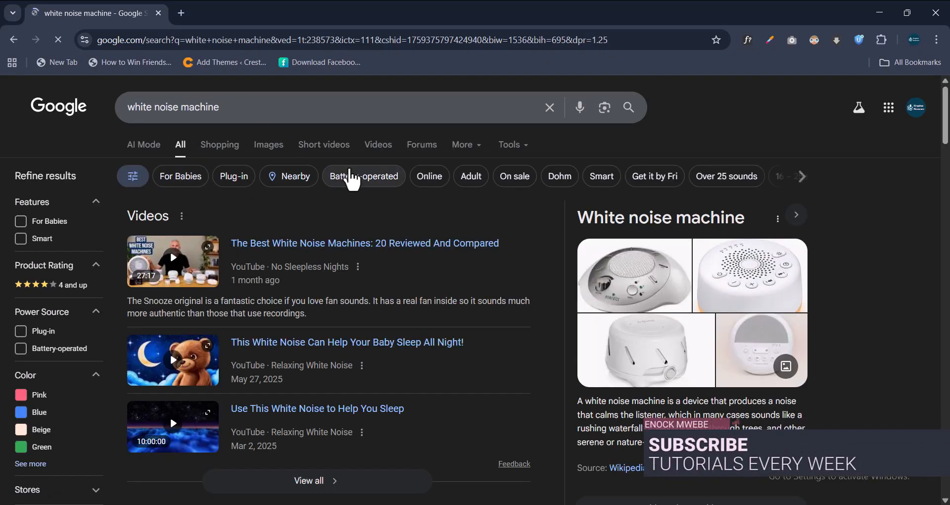
Browse the Shopping results for white noise machine and open the SNOOZ Pro Smart White Noise Machine.
{"action": "left_click", "coordinate": [223, 148]}
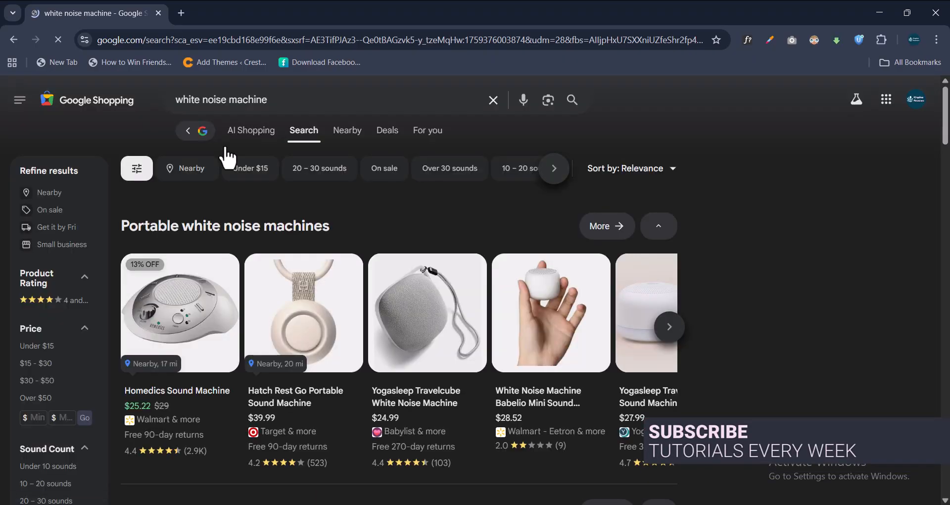
{"action": "scroll", "coordinate": [766, 254], "scroll_direction": "down", "scroll_amount": 4}
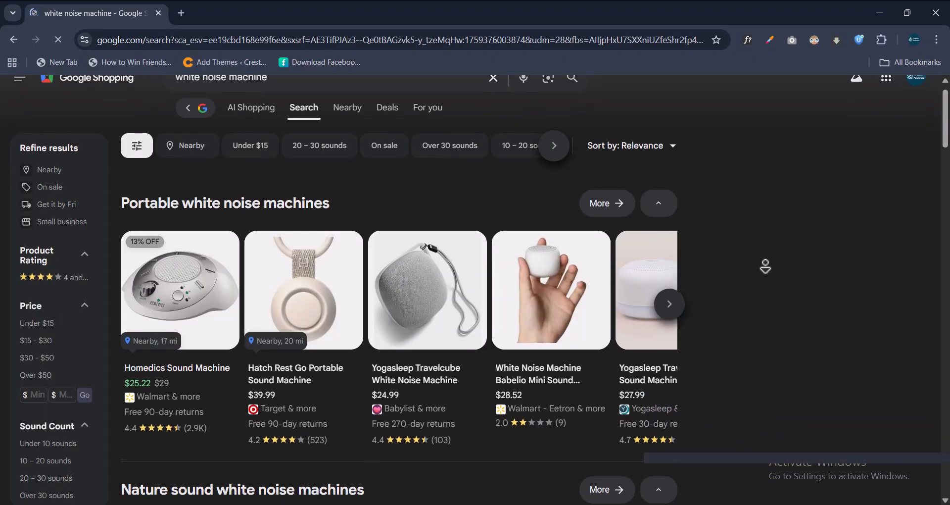
{"action": "scroll", "coordinate": [766, 274], "scroll_direction": "down", "scroll_amount": 5}
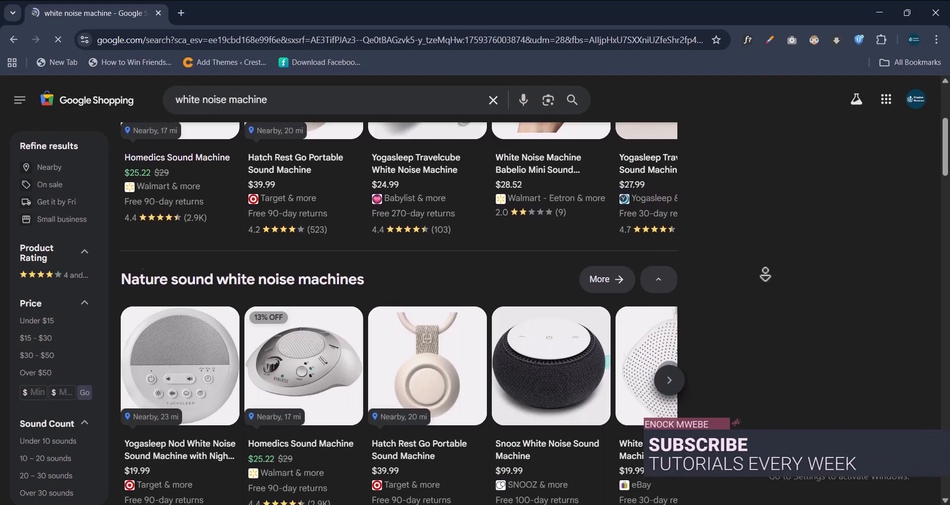
{"action": "scroll", "coordinate": [766, 273], "scroll_direction": "down", "scroll_amount": 5}
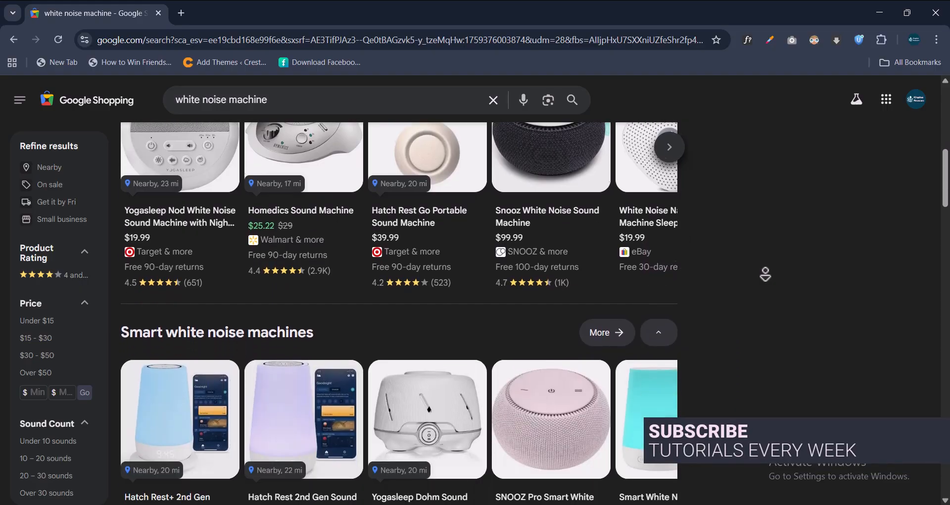
{"action": "scroll", "coordinate": [766, 274], "scroll_direction": "down", "scroll_amount": 6}
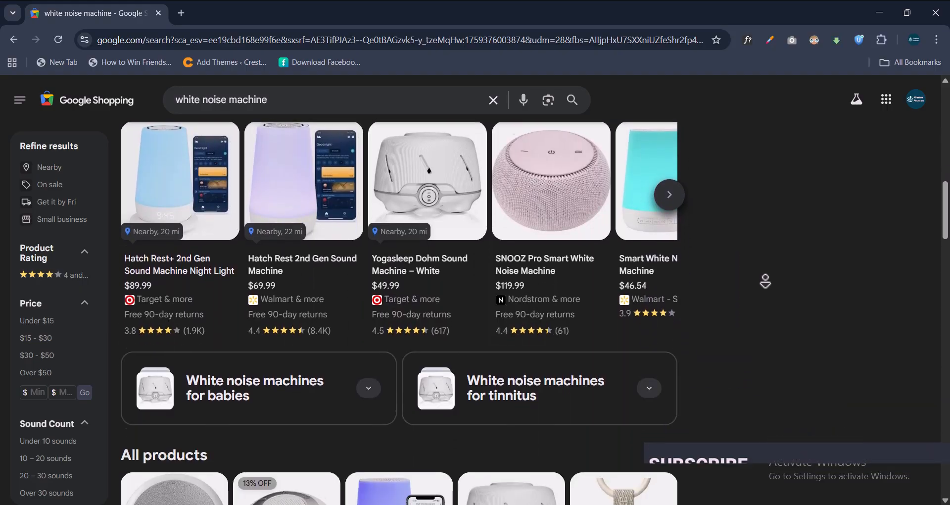
{"action": "scroll", "coordinate": [766, 280], "scroll_direction": "down", "scroll_amount": 1}
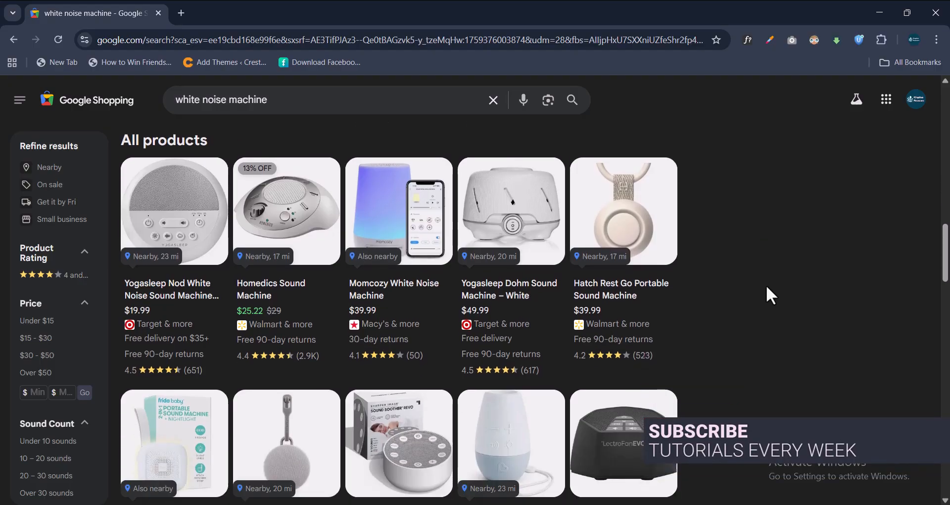
{"action": "scroll", "coordinate": [769, 292], "scroll_direction": "up", "scroll_amount": 5}
{"action": "scroll", "coordinate": [767, 288], "scroll_direction": "up", "scroll_amount": 3}
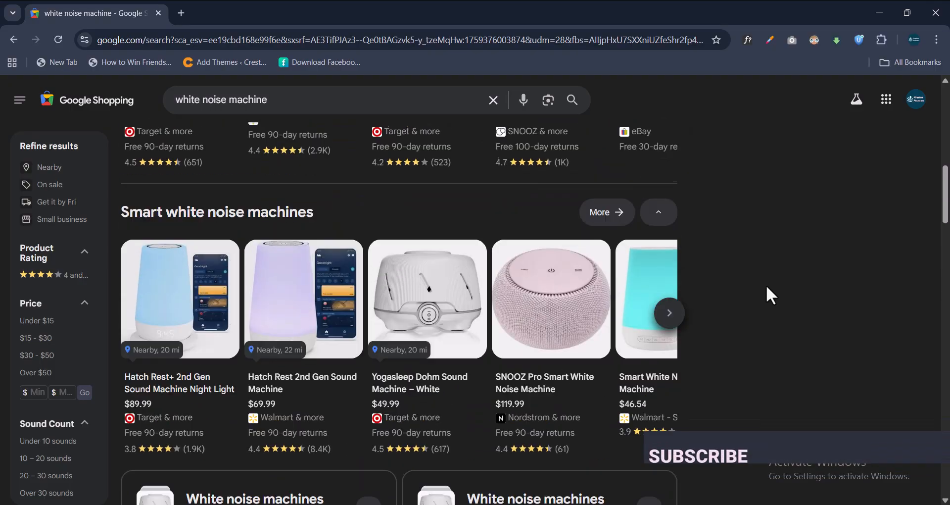
{"action": "scroll", "coordinate": [766, 287], "scroll_direction": "up", "scroll_amount": 5}
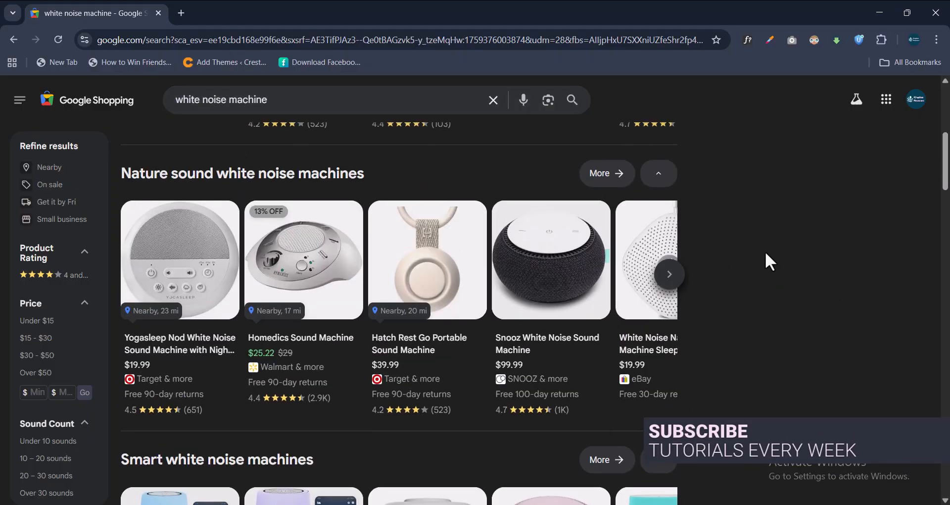
{"action": "scroll", "coordinate": [761, 250], "scroll_direction": "down", "scroll_amount": 4}
{"action": "scroll", "coordinate": [757, 252], "scroll_direction": "down", "scroll_amount": 2}
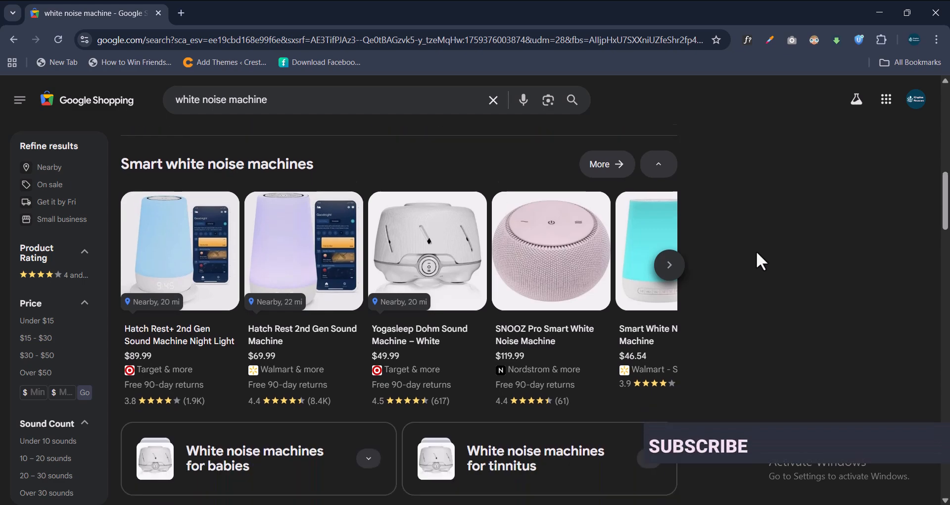
{"action": "left_click", "coordinate": [549, 245]}
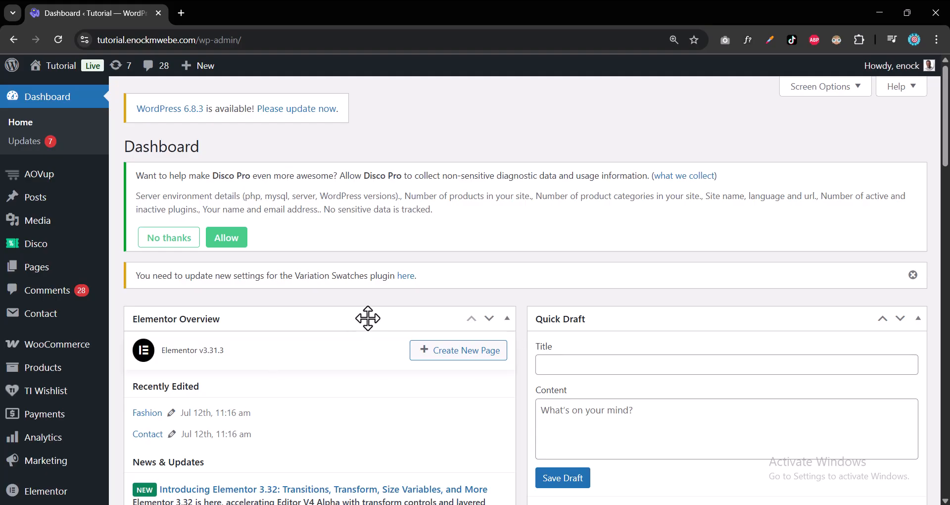
Search the Add Plugins page for the CTX Feed plugin.
{"action": "scroll", "coordinate": [86, 313], "scroll_direction": "down", "scroll_amount": 1}
{"action": "scroll", "coordinate": [86, 313], "scroll_direction": "down", "scroll_amount": 3}
{"action": "mouse_move", "coordinate": [70, 422]}
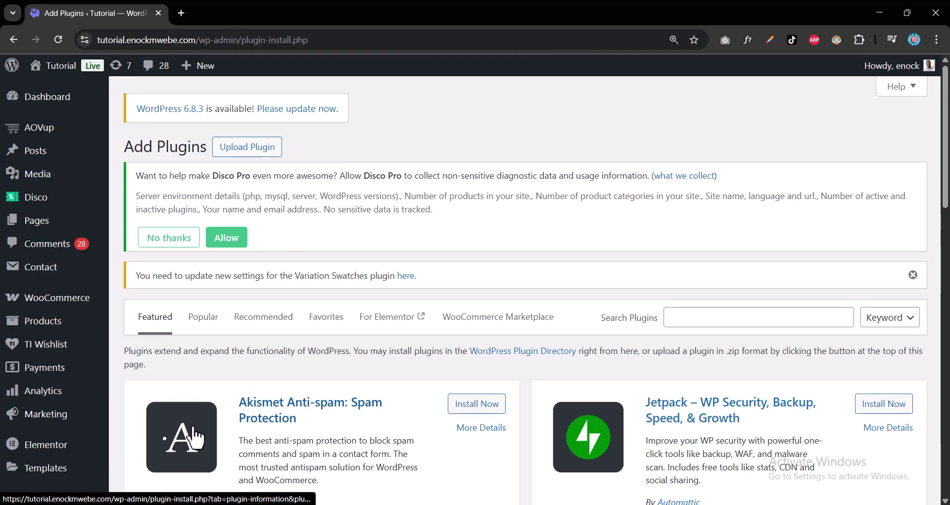
{"action": "left_click", "coordinate": [709, 324]}
{"action": "left_click", "coordinate": [709, 325]}
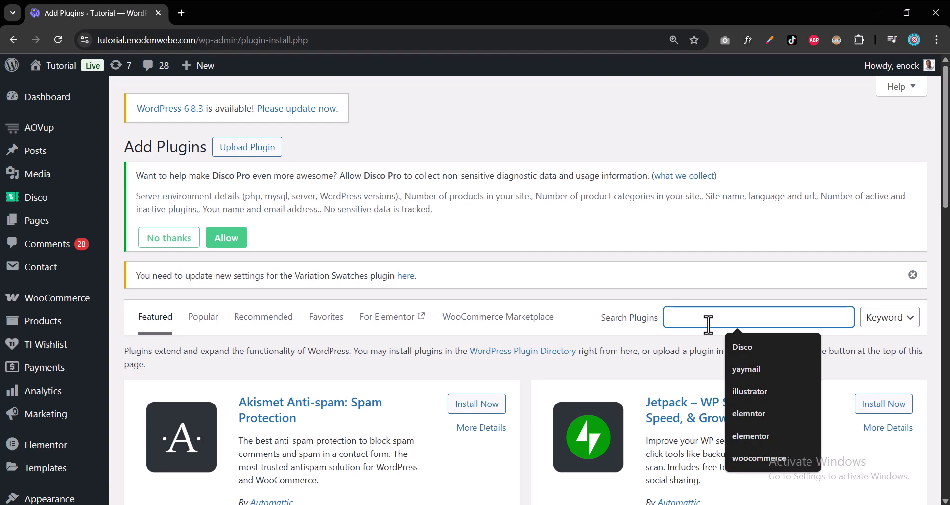
{"action": "type", "text": "CTX Feed"}
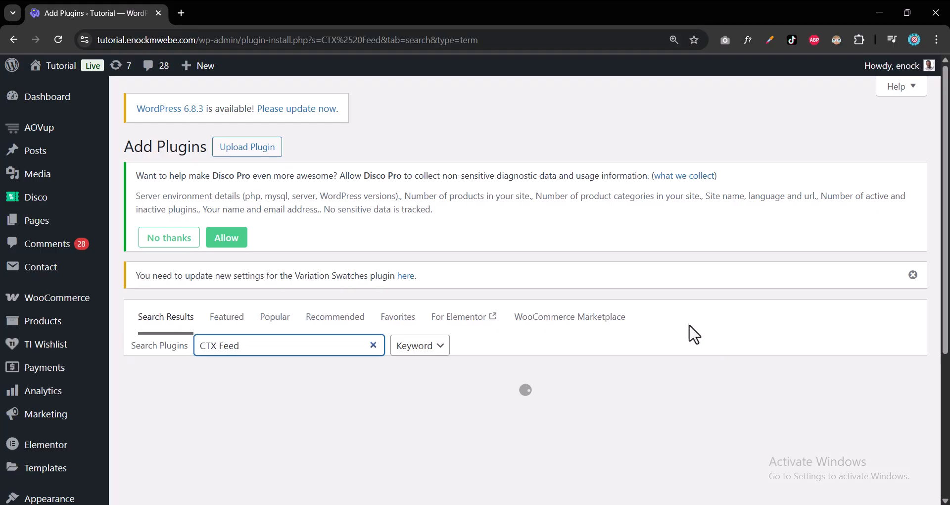
Install and activate CTX Feed – WooCommerce Product Feed Manager.
{"action": "scroll", "coordinate": [734, 277], "scroll_direction": "down", "scroll_amount": 2}
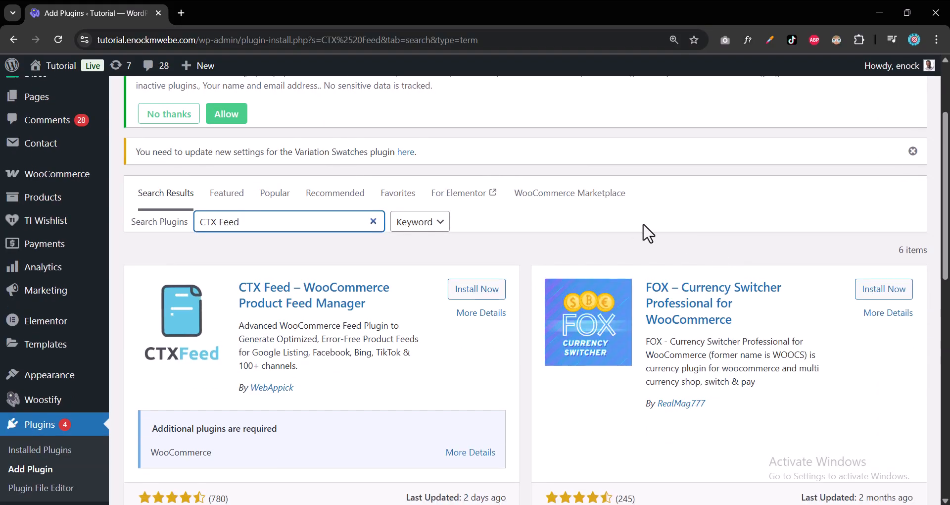
{"action": "scroll", "coordinate": [495, 240], "scroll_direction": "down", "scroll_amount": 2}
{"action": "left_click", "coordinate": [474, 167]}
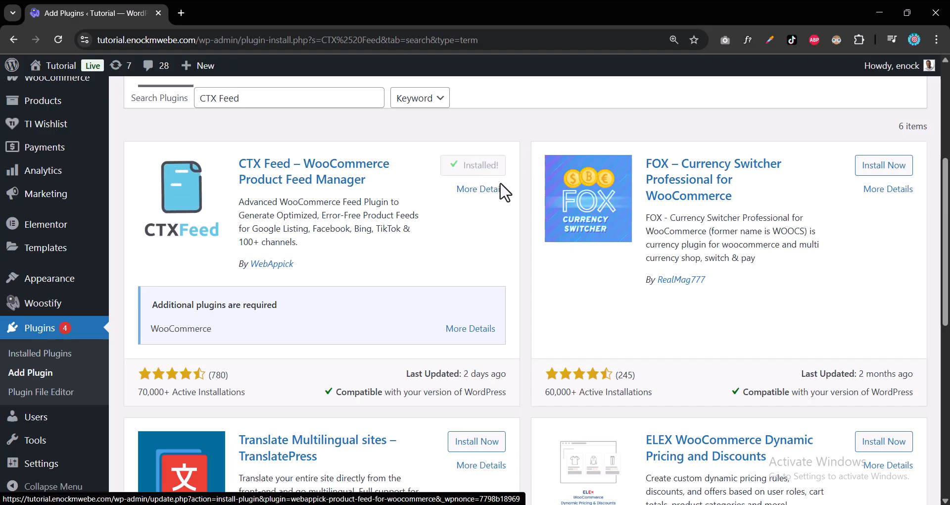
{"action": "left_click", "coordinate": [485, 171]}
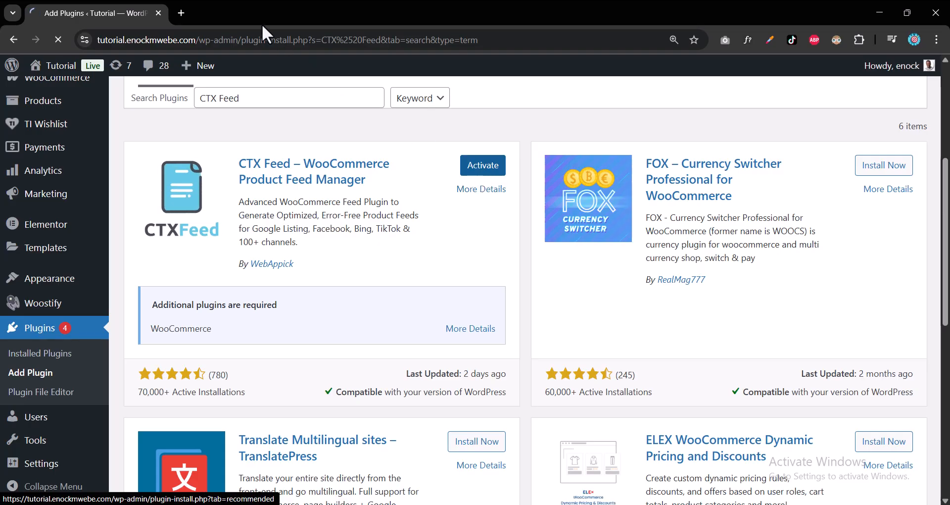
{"action": "scroll", "coordinate": [54, 437], "scroll_direction": "down", "scroll_amount": 2}
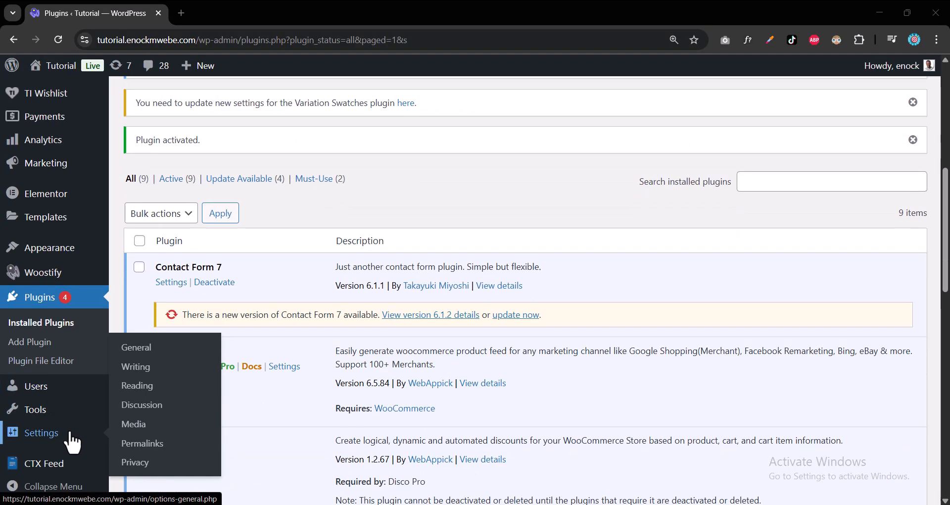
On CTX Feed's Make Feed page, set the feed country to Uganda.
{"action": "left_click", "coordinate": [58, 468]}
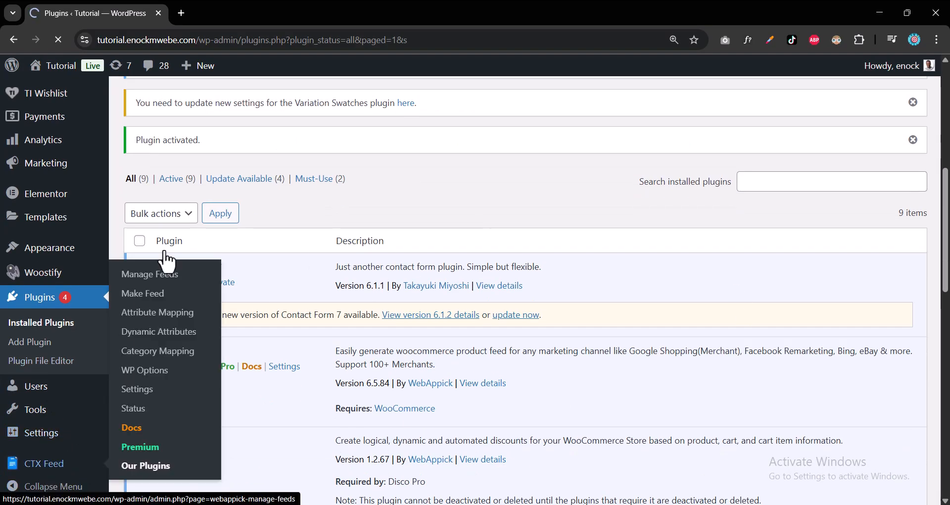
{"action": "scroll", "coordinate": [380, 263], "scroll_direction": "down", "scroll_amount": 5}
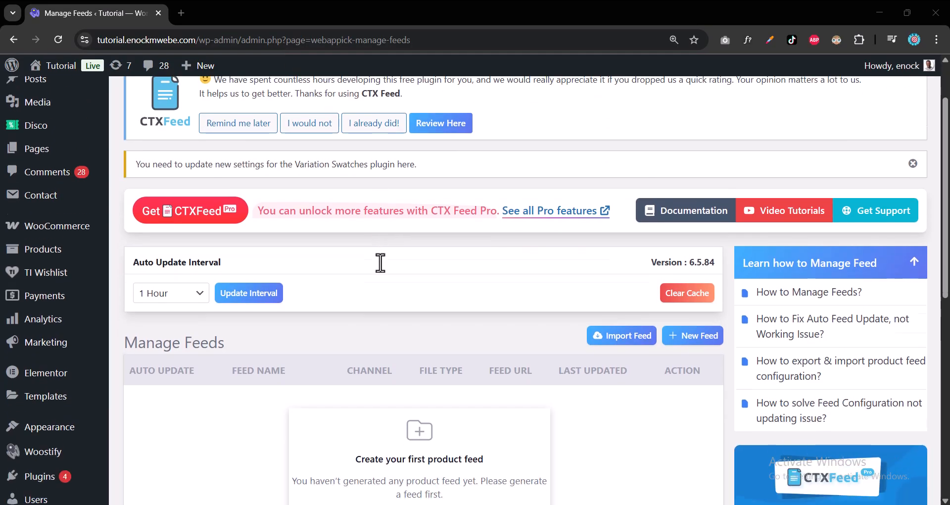
{"action": "scroll", "coordinate": [380, 263], "scroll_direction": "down", "scroll_amount": 1}
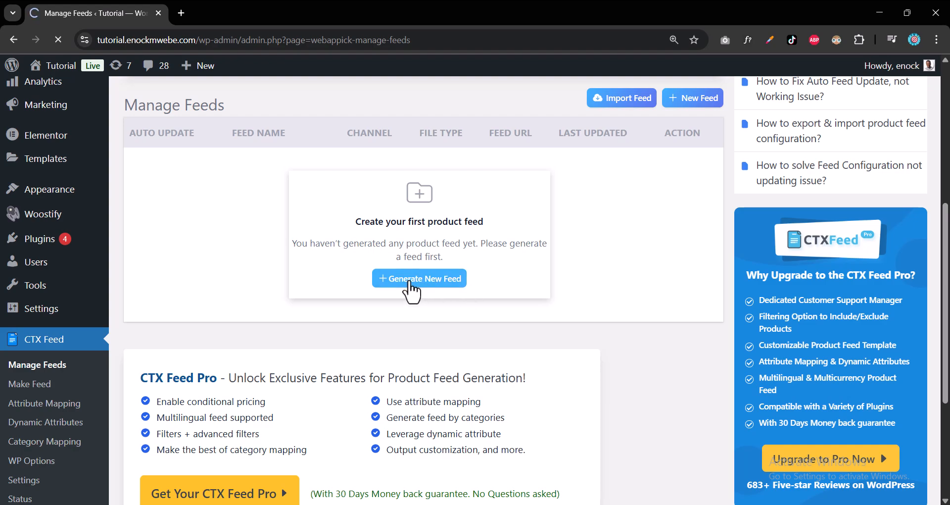
{"action": "scroll", "coordinate": [492, 304], "scroll_direction": "down", "scroll_amount": 3}
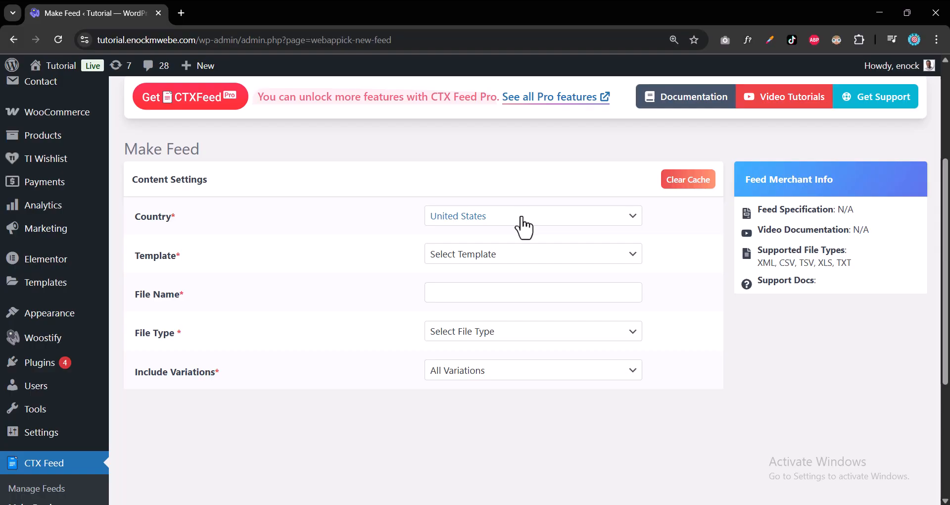
{"action": "left_click", "coordinate": [547, 218]}
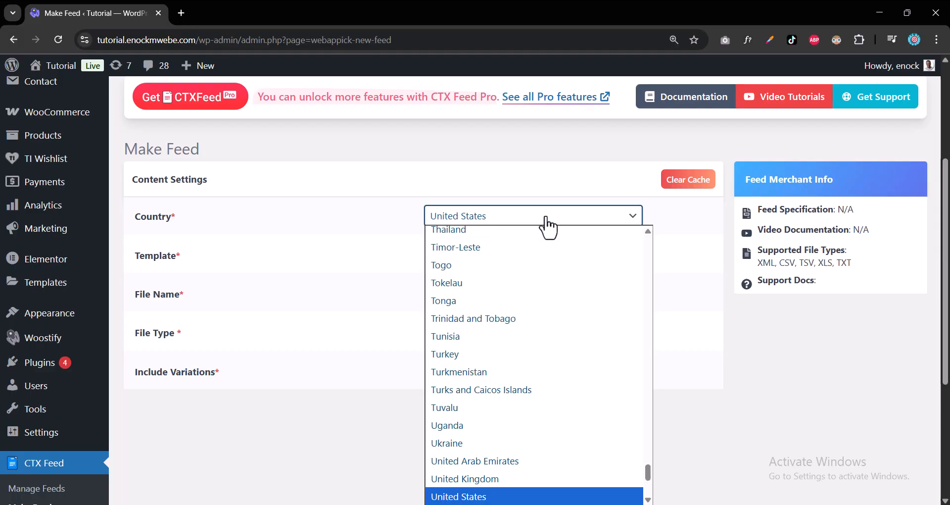
{"action": "left_click", "coordinate": [453, 427]}
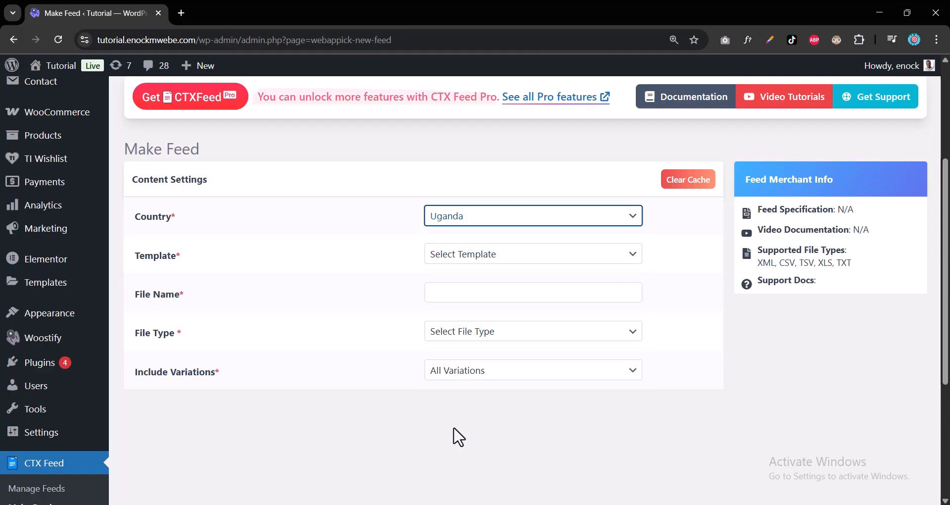
Choose the Google Shopping template and name the feed file GoogleListing.
{"action": "left_click", "coordinate": [521, 262]}
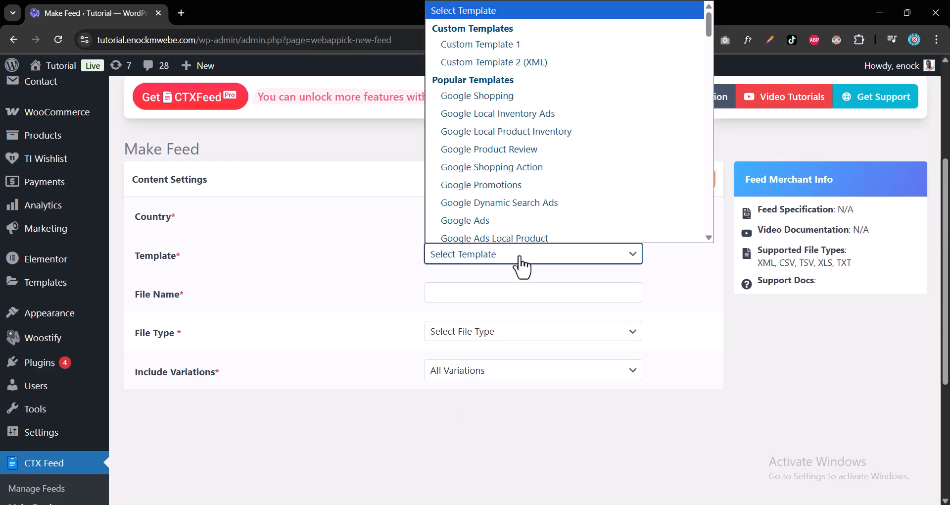
{"action": "left_click", "coordinate": [569, 257]}
{"action": "left_click", "coordinate": [575, 258]}
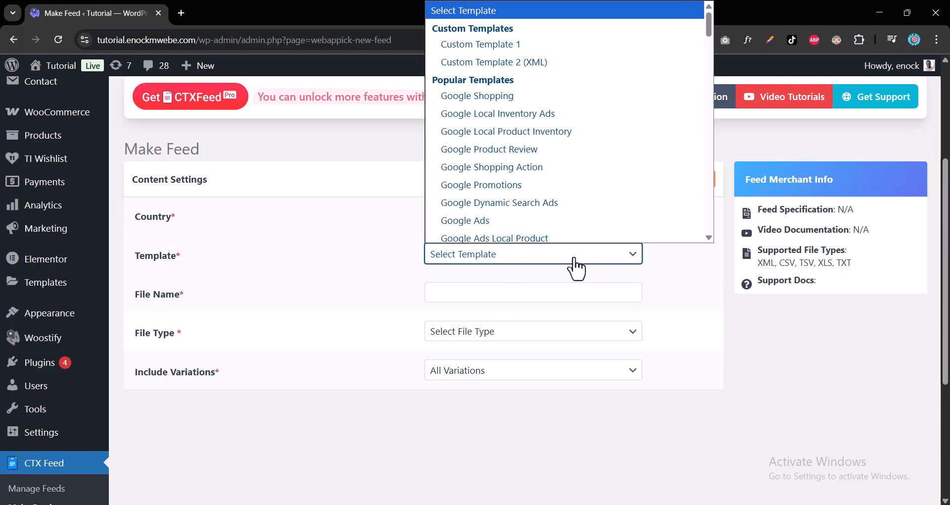
{"action": "left_click", "coordinate": [566, 91]}
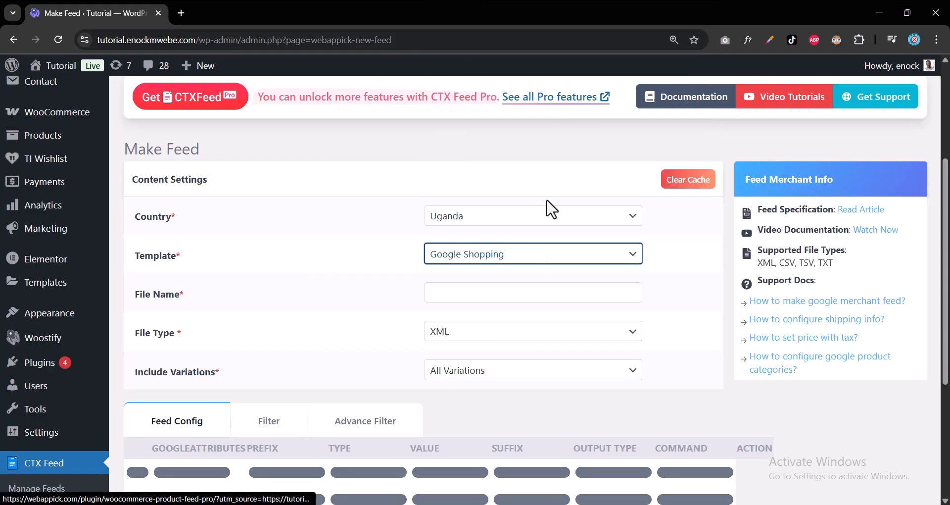
{"action": "left_click", "coordinate": [531, 292]}
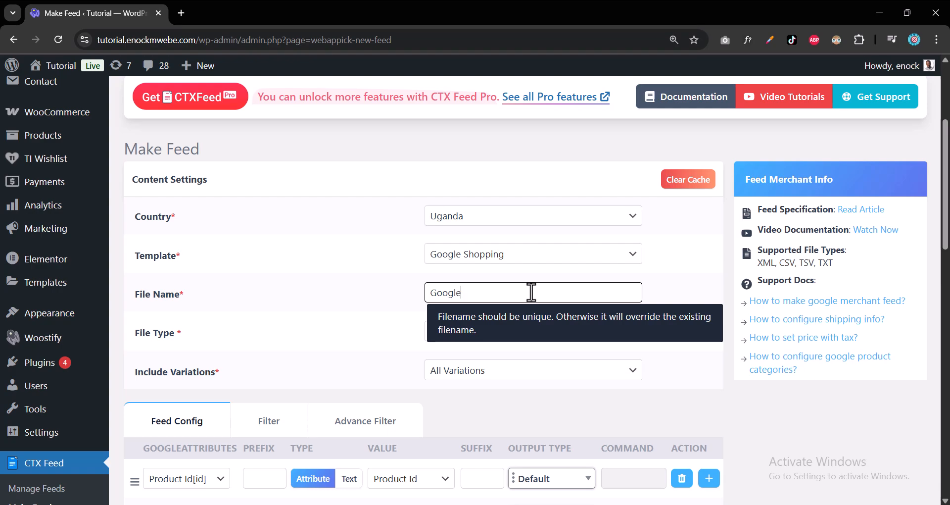
{"action": "type", "text": "GoogleListing"}
Set the file type to XML and Include Variations to All Variations.
{"action": "scroll", "coordinate": [515, 218], "scroll_direction": "down", "scroll_amount": 2}
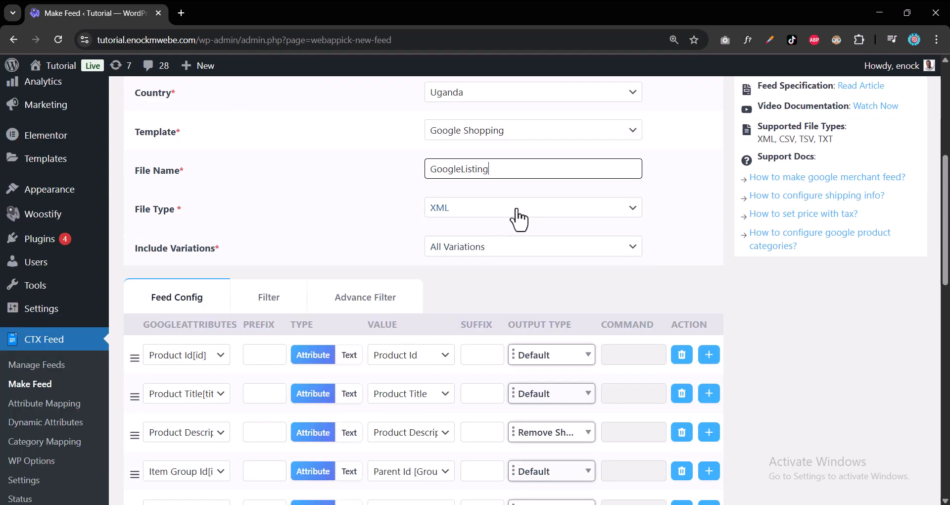
{"action": "left_click", "coordinate": [515, 216]}
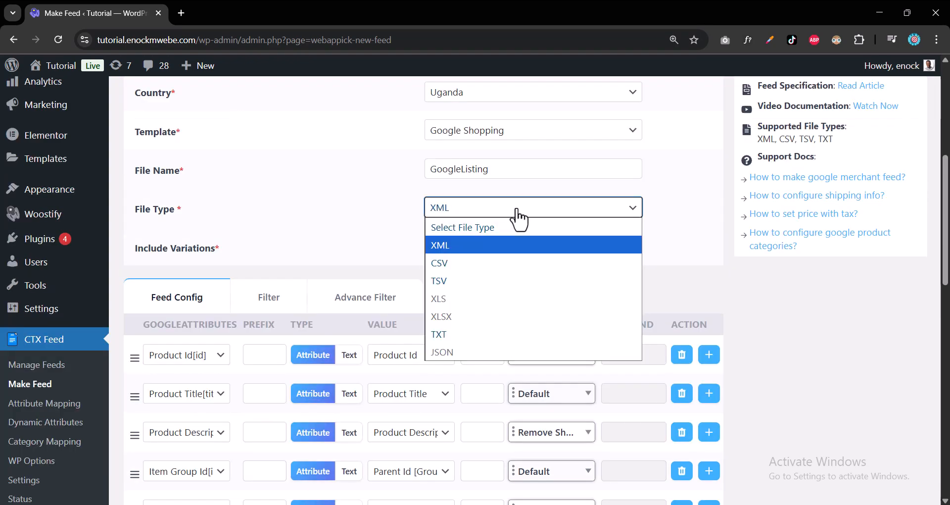
{"action": "left_click", "coordinate": [495, 245]}
{"action": "scroll", "coordinate": [552, 253], "scroll_direction": "down", "scroll_amount": 2}
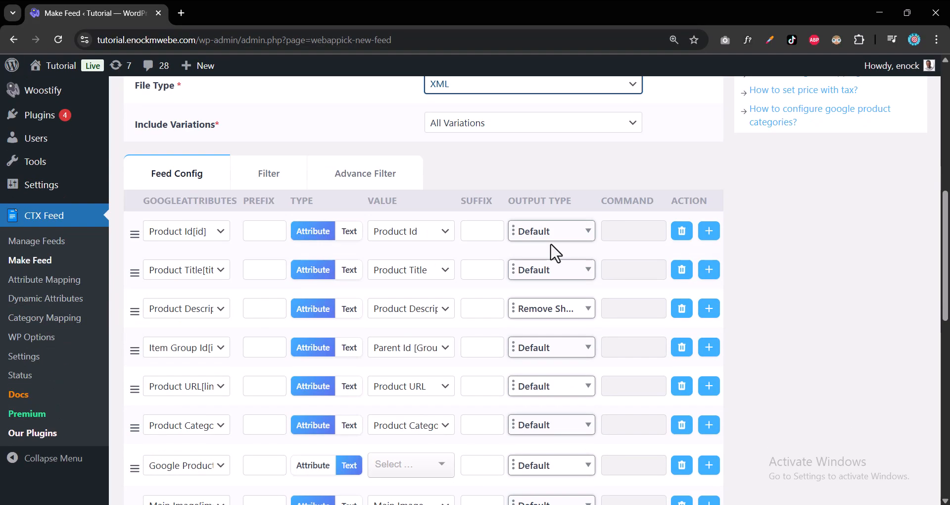
{"action": "left_click", "coordinate": [543, 127]}
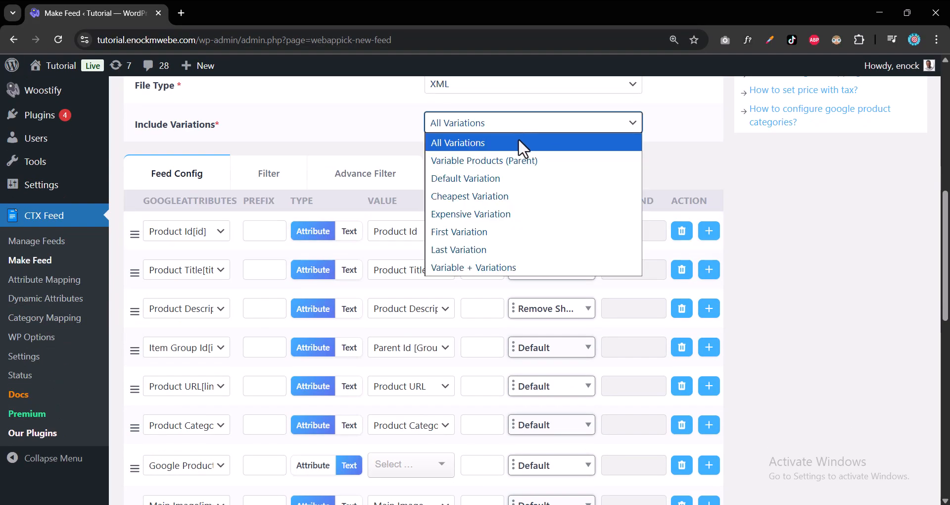
{"action": "left_click", "coordinate": [520, 144]}
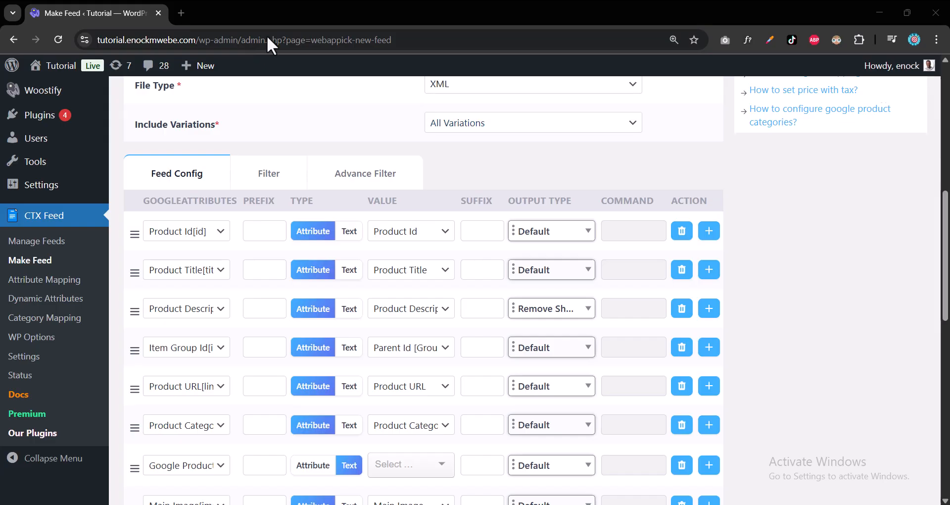
Review the feed's attribute mapping rows in the Feed Config table.
{"action": "scroll", "coordinate": [374, 133], "scroll_direction": "up", "scroll_amount": 2}
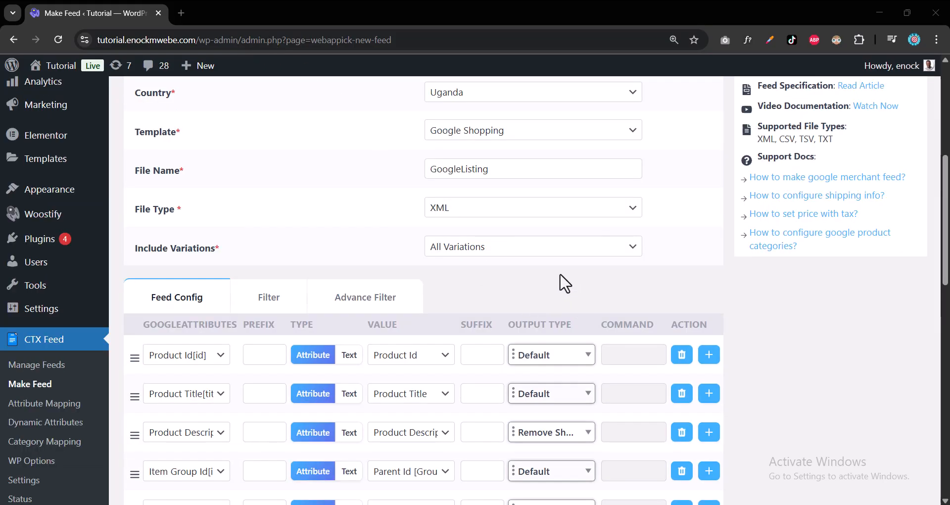
{"action": "scroll", "coordinate": [562, 283], "scroll_direction": "down", "scroll_amount": 1}
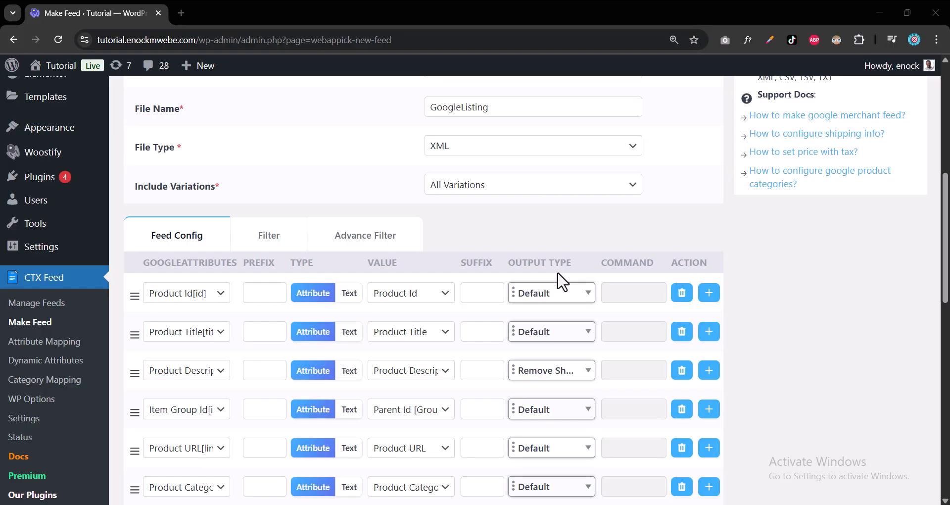
{"action": "scroll", "coordinate": [562, 282], "scroll_direction": "down", "scroll_amount": 2}
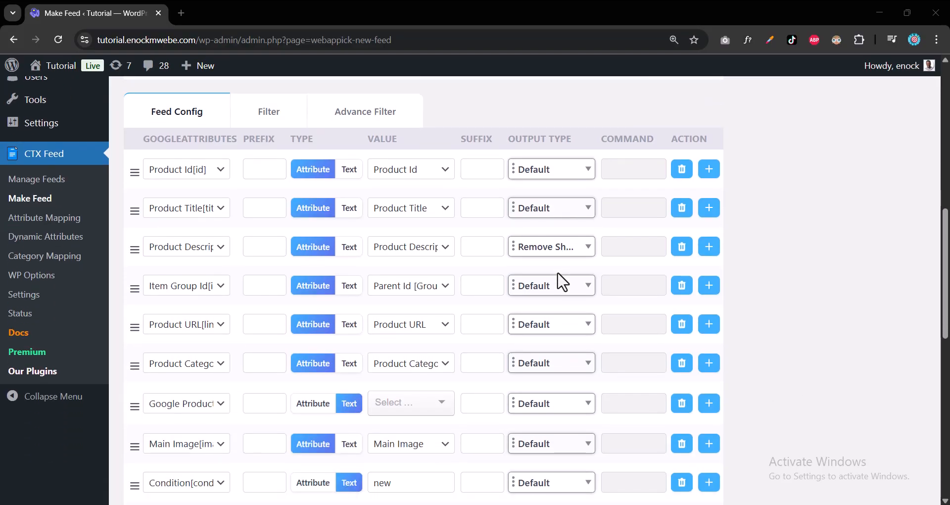
{"action": "scroll", "coordinate": [565, 284], "scroll_direction": "up", "scroll_amount": 2}
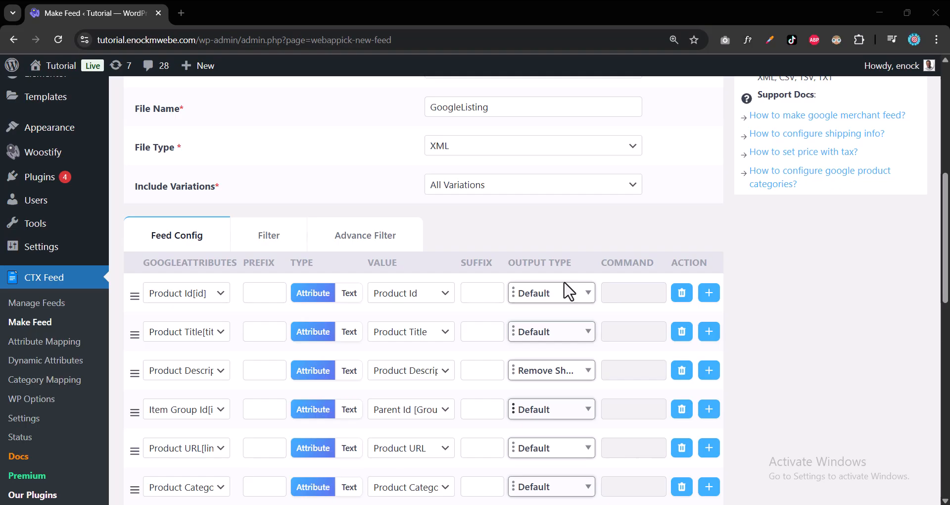
{"action": "scroll", "coordinate": [565, 284], "scroll_direction": "up", "scroll_amount": 2}
{"action": "scroll", "coordinate": [565, 285], "scroll_direction": "down", "scroll_amount": 3}
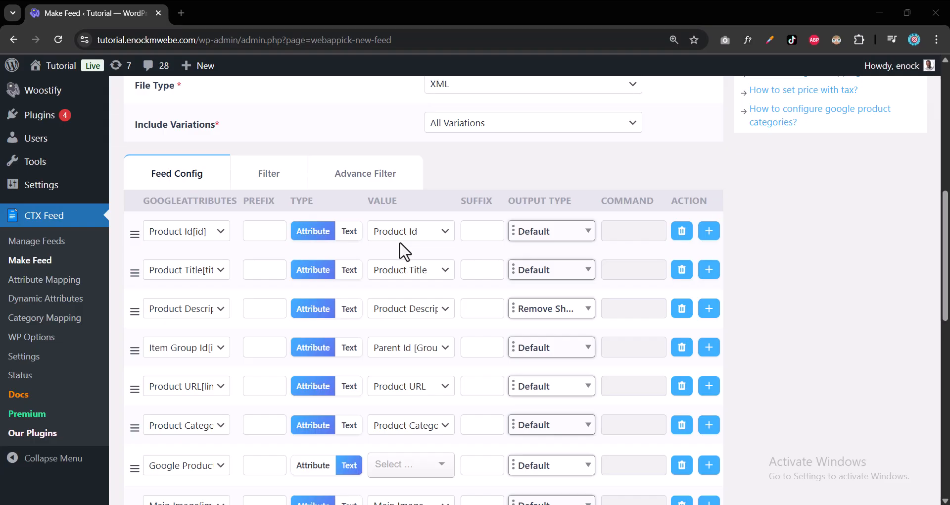
{"action": "scroll", "coordinate": [459, 255], "scroll_direction": "down", "scroll_amount": 1}
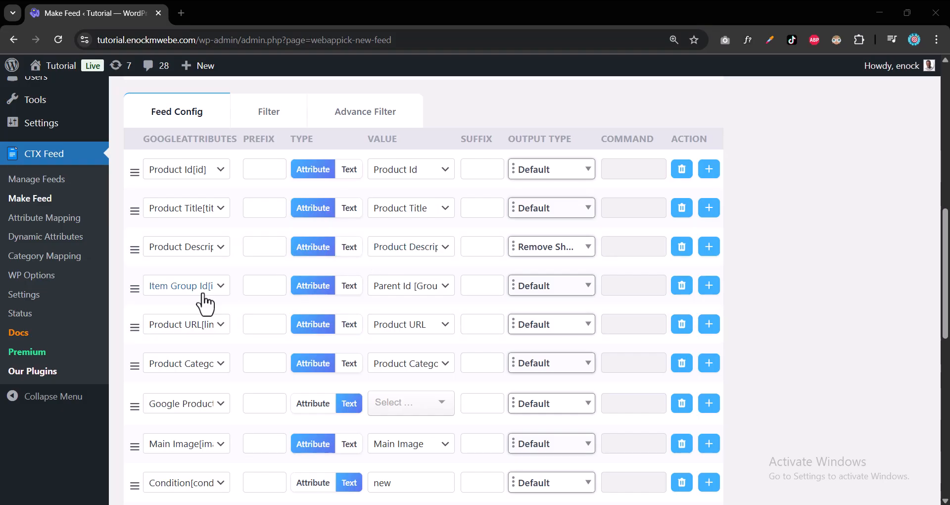
{"action": "scroll", "coordinate": [423, 294], "scroll_direction": "down", "scroll_amount": 2}
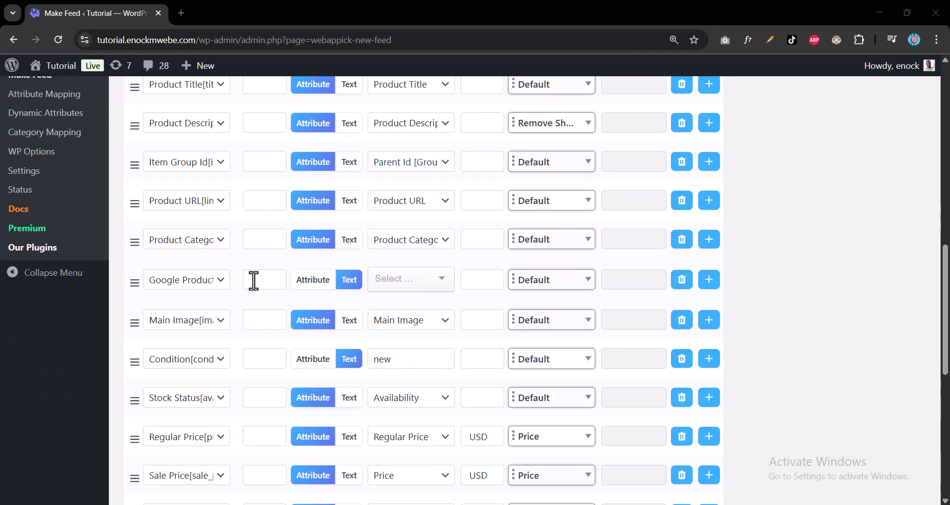
Search the category list for 'clo' and set Google Product Category to 1604 - Apparel & Accessories > Clothing.
{"action": "left_click", "coordinate": [221, 282]}
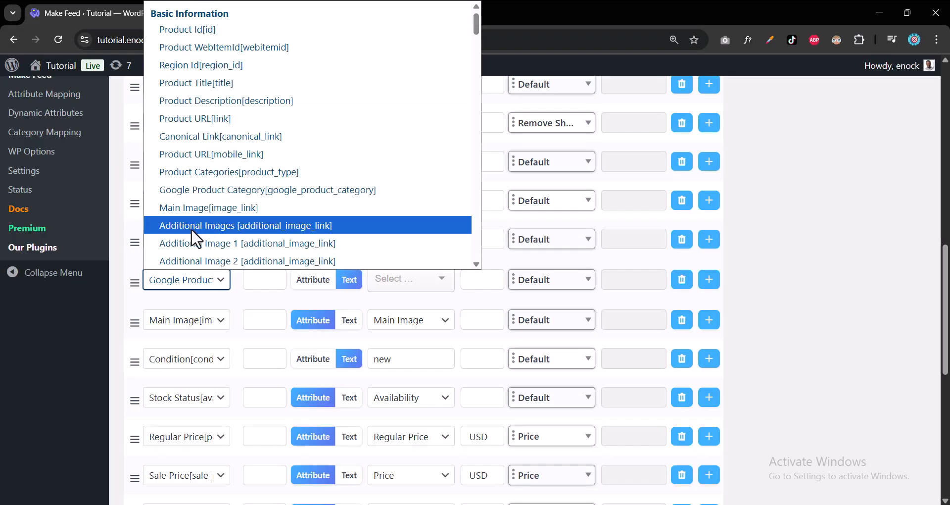
{"action": "left_click", "coordinate": [258, 306]}
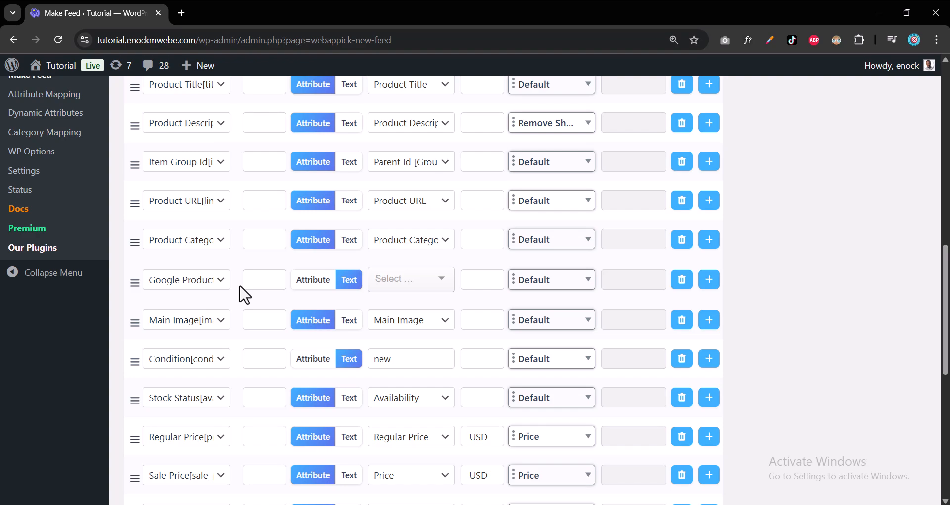
{"action": "left_click", "coordinate": [435, 285]}
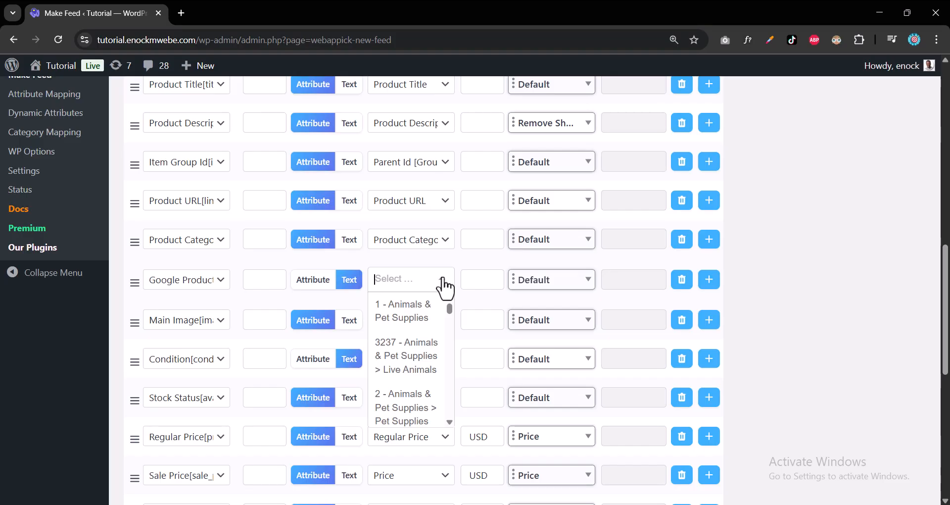
{"action": "type", "text": "cloth"}
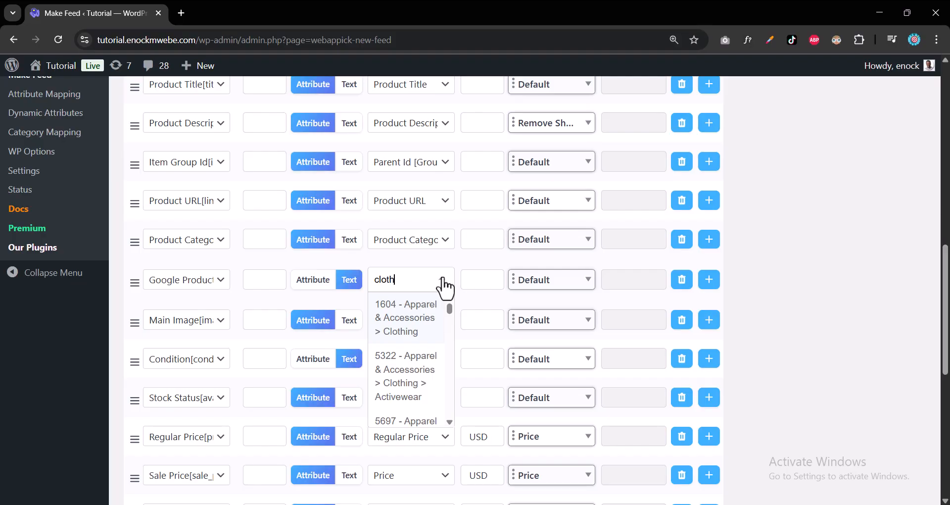
{"action": "left_click", "coordinate": [429, 327]}
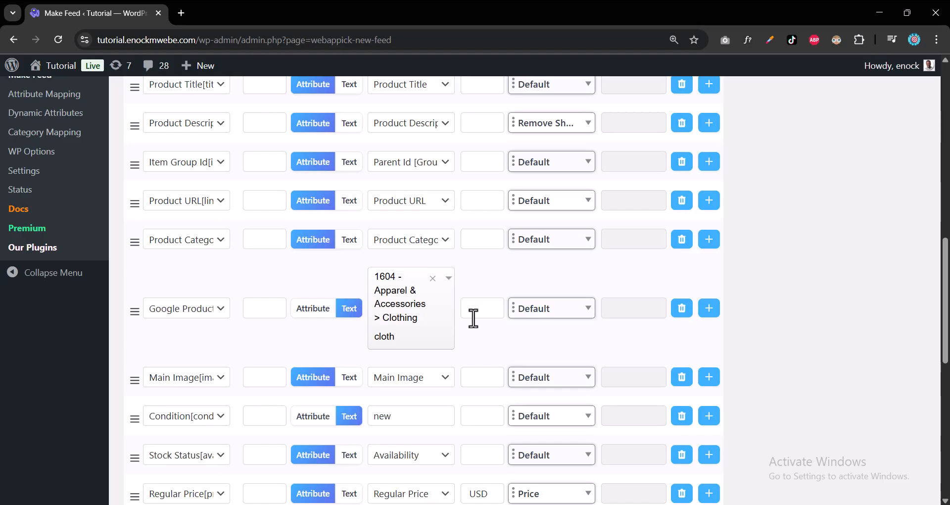
{"action": "scroll", "coordinate": [472, 311], "scroll_direction": "down", "scroll_amount": 4}
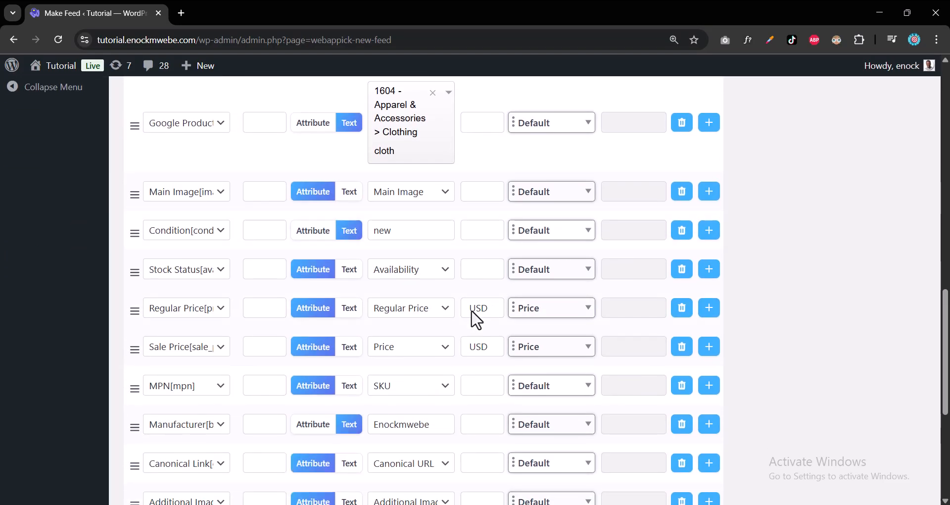
Run Update And Generate Feed to save the configuration and publish googlelisting.xml.
{"action": "scroll", "coordinate": [476, 319], "scroll_direction": "down", "scroll_amount": 3}
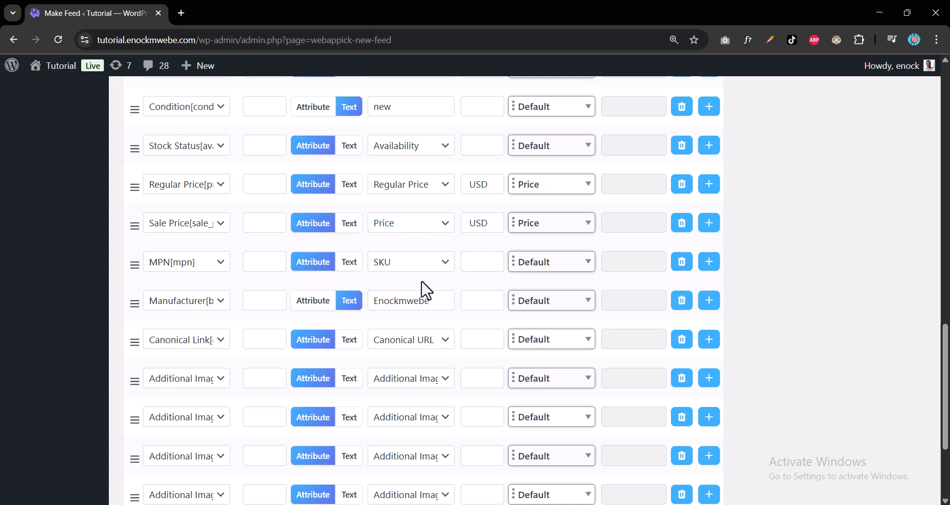
{"action": "scroll", "coordinate": [424, 285], "scroll_direction": "down", "scroll_amount": 3}
{"action": "scroll", "coordinate": [427, 292], "scroll_direction": "up", "scroll_amount": 20}
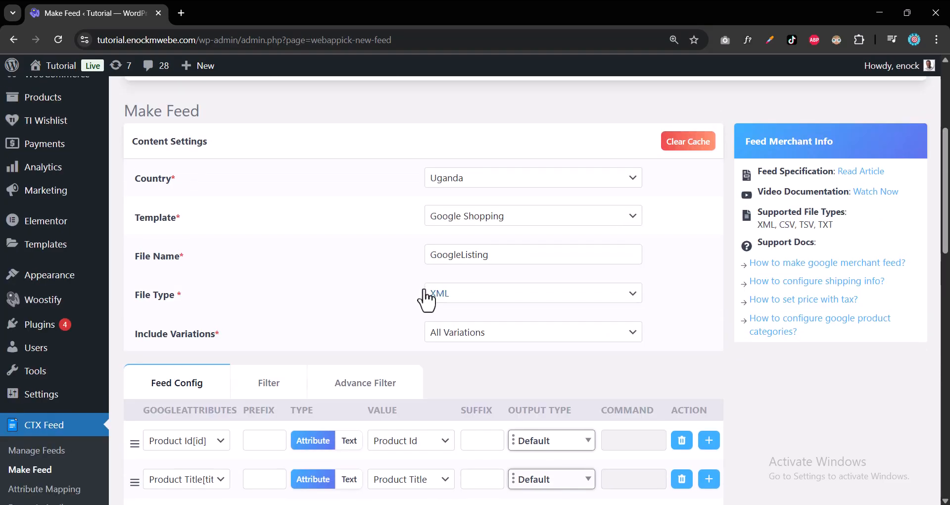
{"action": "scroll", "coordinate": [420, 349], "scroll_direction": "down", "scroll_amount": 20}
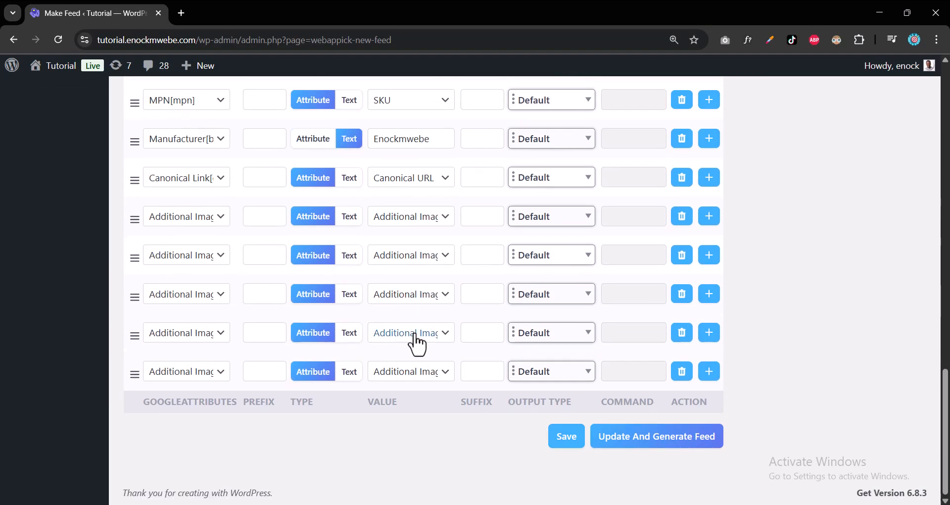
{"action": "left_click", "coordinate": [622, 446]}
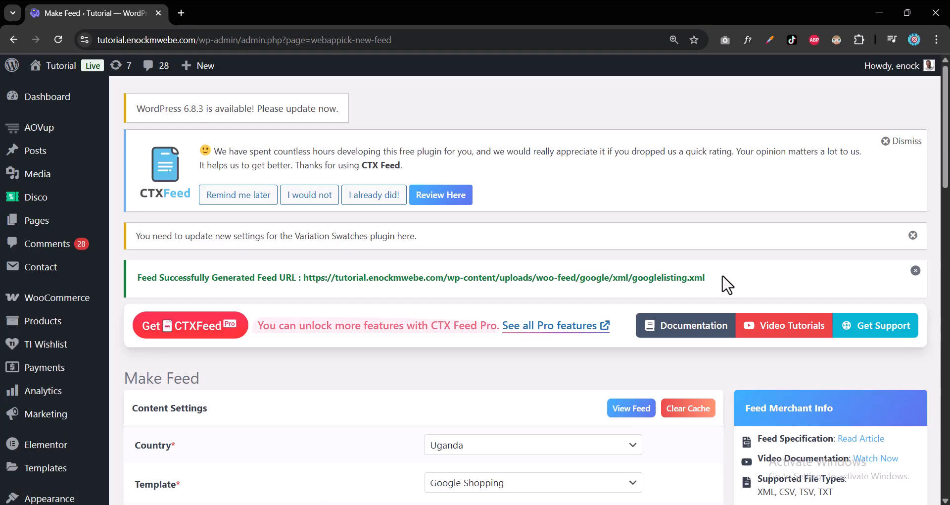
Select the generated googlelisting.xml feed URL in the success notice.
{"action": "left_click_drag", "start_coordinate": [723, 284], "coordinate": [304, 286]}
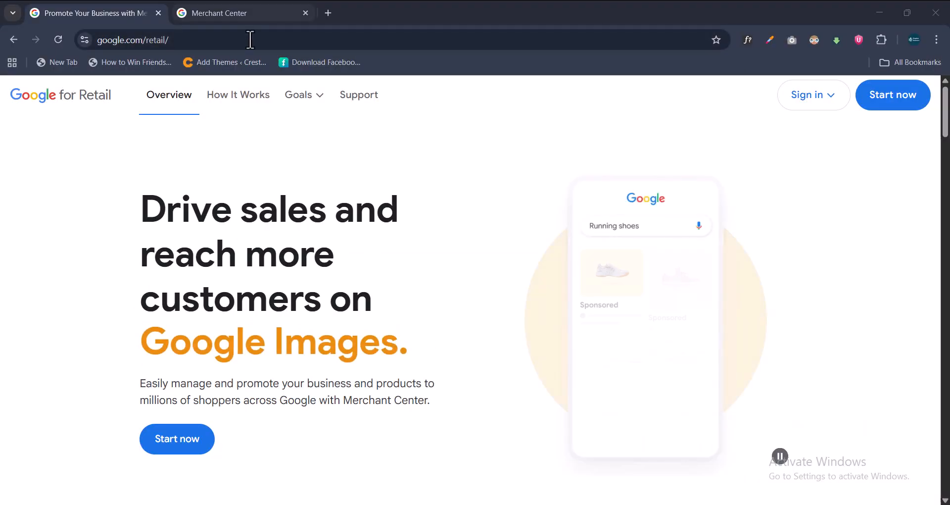
In the Merchant Center business questionnaire, answer Yes to 'Do you sell products online?'.
{"action": "left_click", "coordinate": [255, 14]}
{"action": "left_click", "coordinate": [126, 16]}
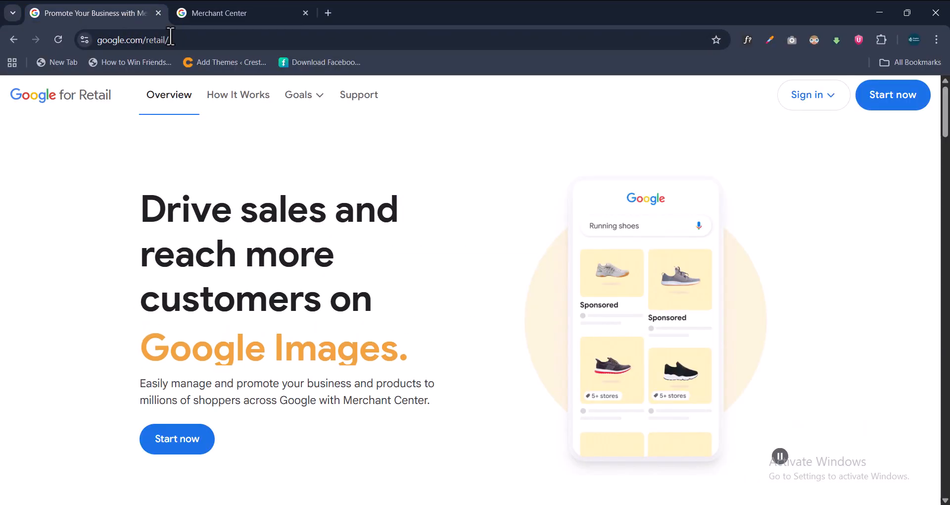
{"action": "left_click", "coordinate": [292, 16]}
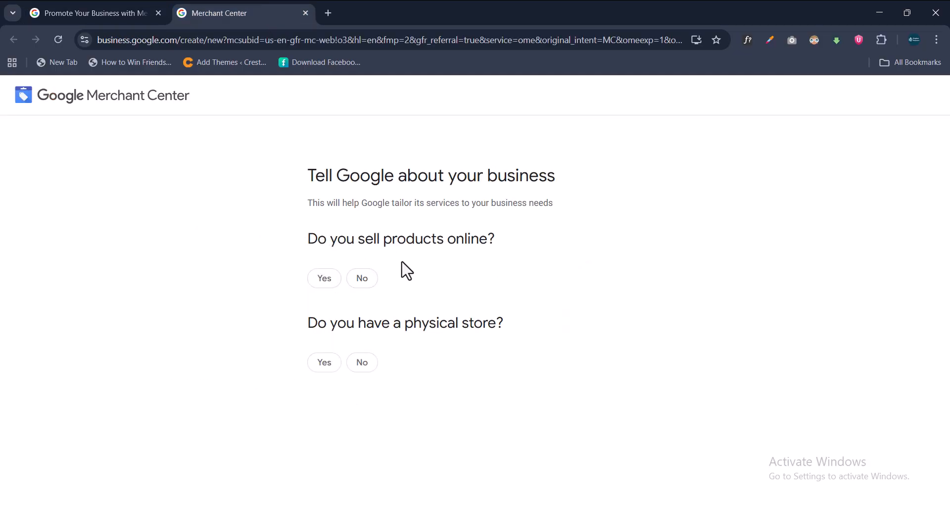
{"action": "left_click", "coordinate": [325, 280]}
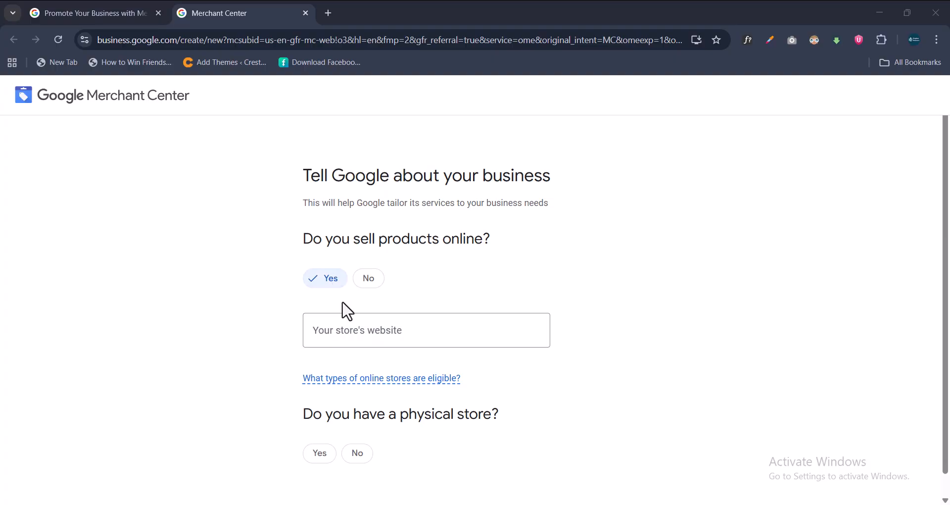
Copy the store's domain from the WordPress address bar into the store website field.
{"action": "mouse_move", "coordinate": [435, 495]}
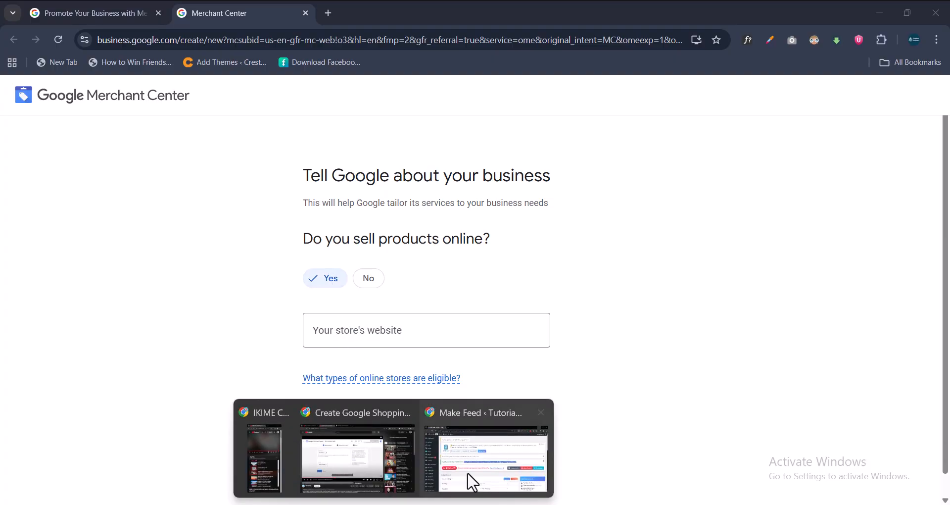
{"action": "left_click", "coordinate": [488, 445]}
{"action": "left_click_drag", "start_coordinate": [196, 41], "coordinate": [87, 48]}
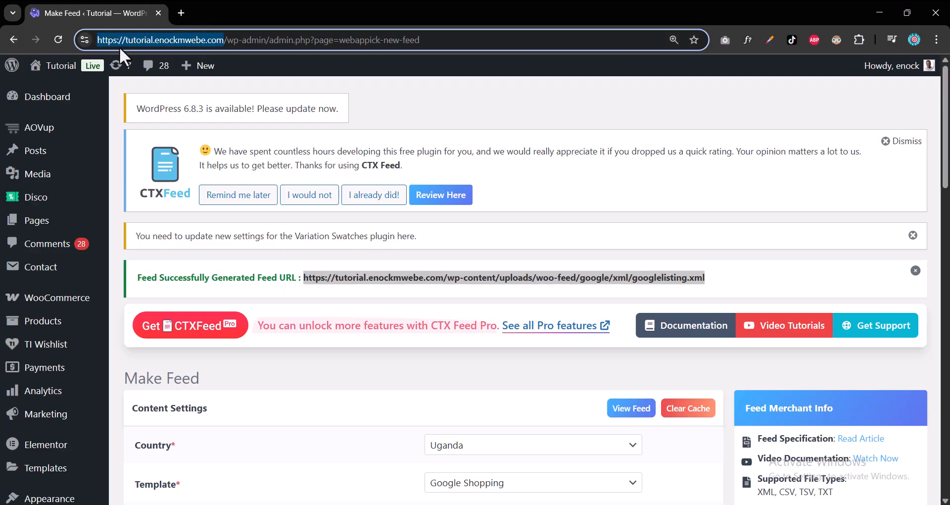
{"action": "right_click", "coordinate": [147, 41]}
{"action": "left_click", "coordinate": [212, 163]}
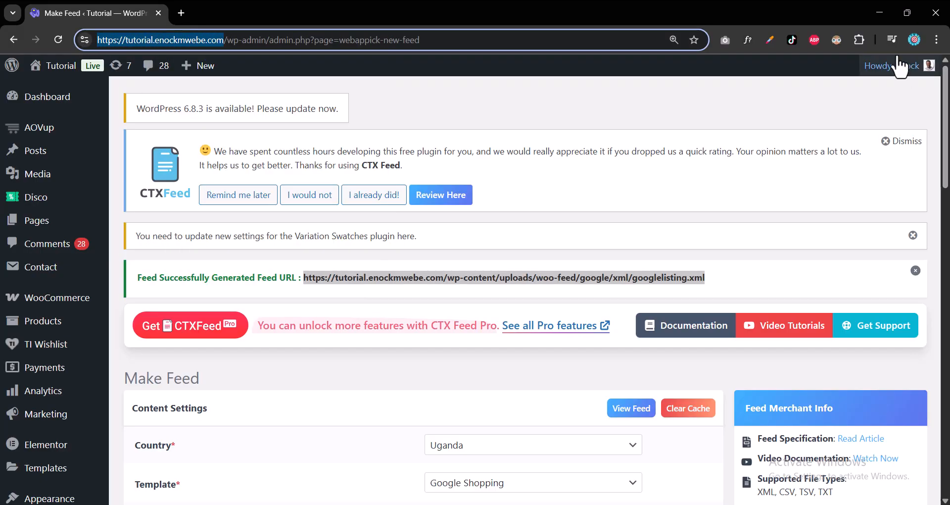
{"action": "left_click", "coordinate": [880, 13]}
{"action": "right_click", "coordinate": [415, 337]}
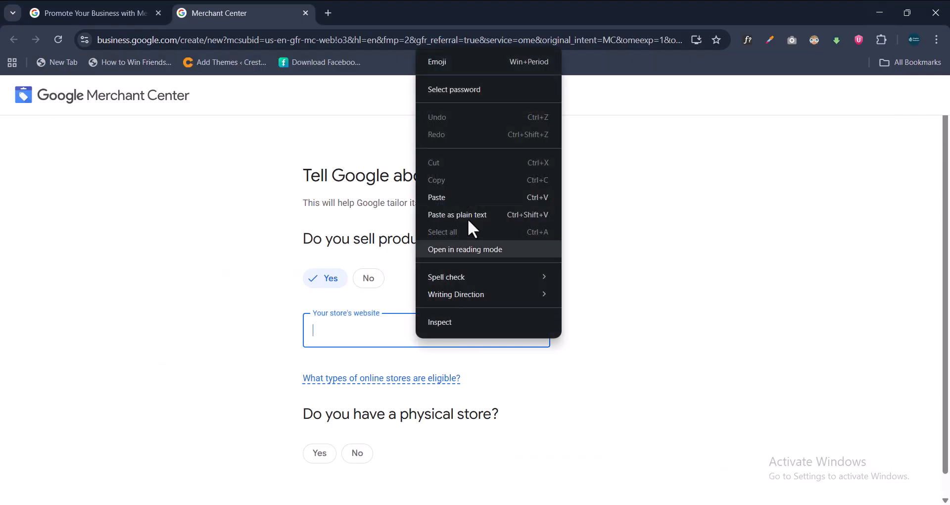
{"action": "left_click", "coordinate": [466, 196]}
Answer No to having a physical store and continue to the requirements page.
{"action": "scroll", "coordinate": [538, 318], "scroll_direction": "down", "scroll_amount": 1}
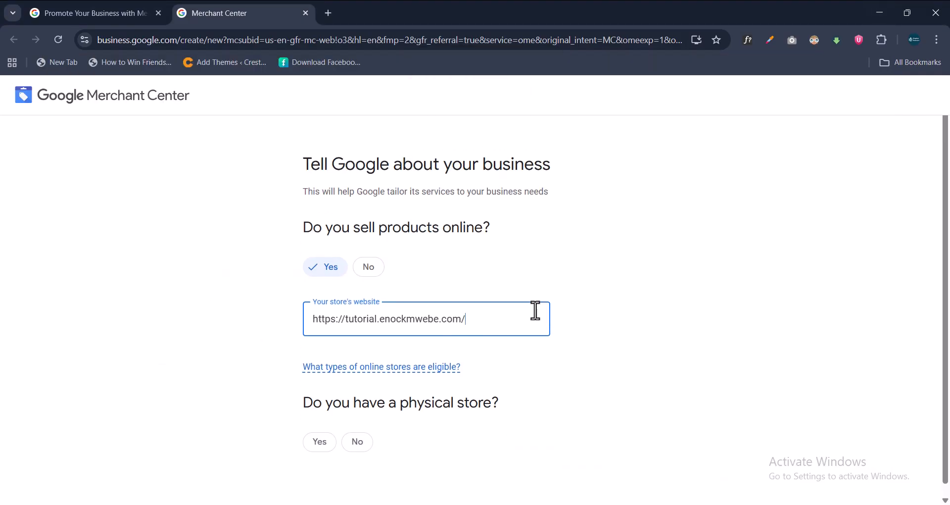
{"action": "mouse_move", "coordinate": [399, 367]}
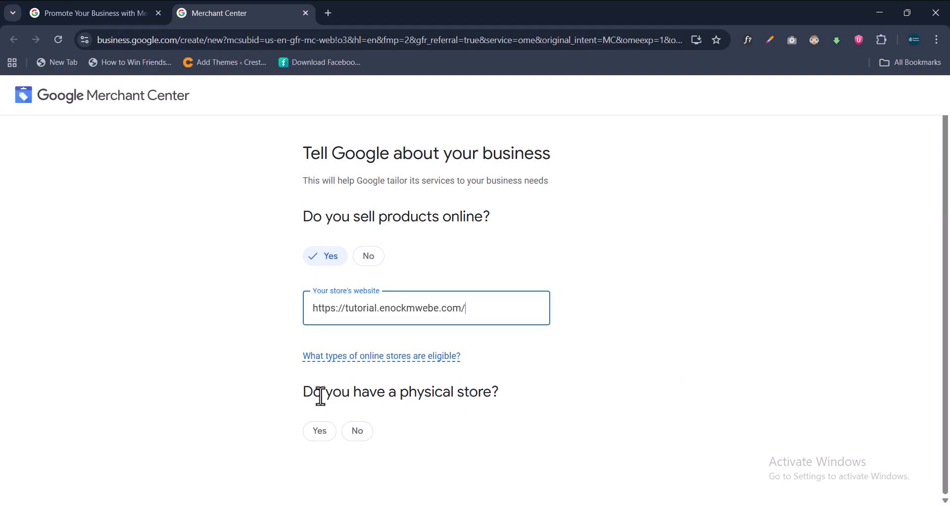
{"action": "left_click", "coordinate": [326, 432]}
{"action": "scroll", "coordinate": [327, 444], "scroll_direction": "down", "scroll_amount": 2}
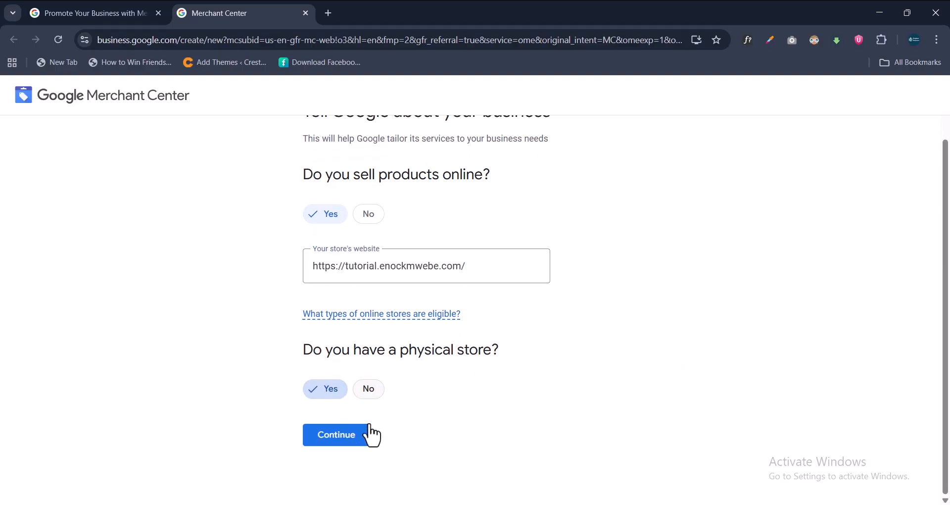
{"action": "left_click", "coordinate": [367, 398]}
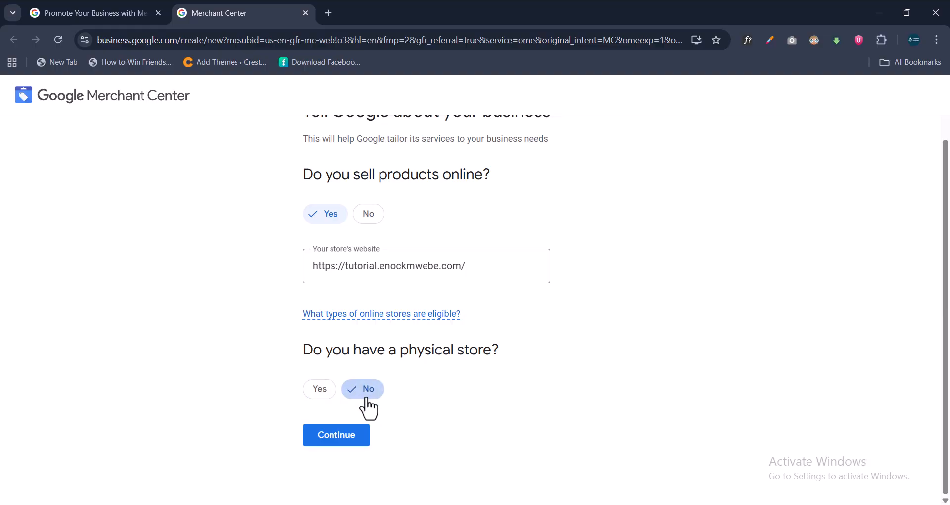
{"action": "left_click", "coordinate": [346, 436]}
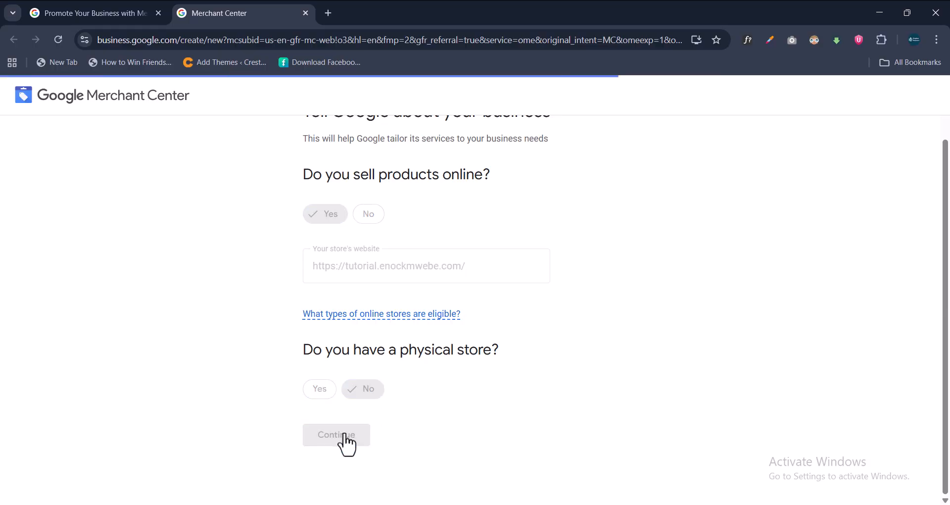
{"action": "scroll", "coordinate": [564, 277], "scroll_direction": "down", "scroll_amount": 5}
{"action": "scroll", "coordinate": [574, 270], "scroll_direction": "down", "scroll_amount": 8}
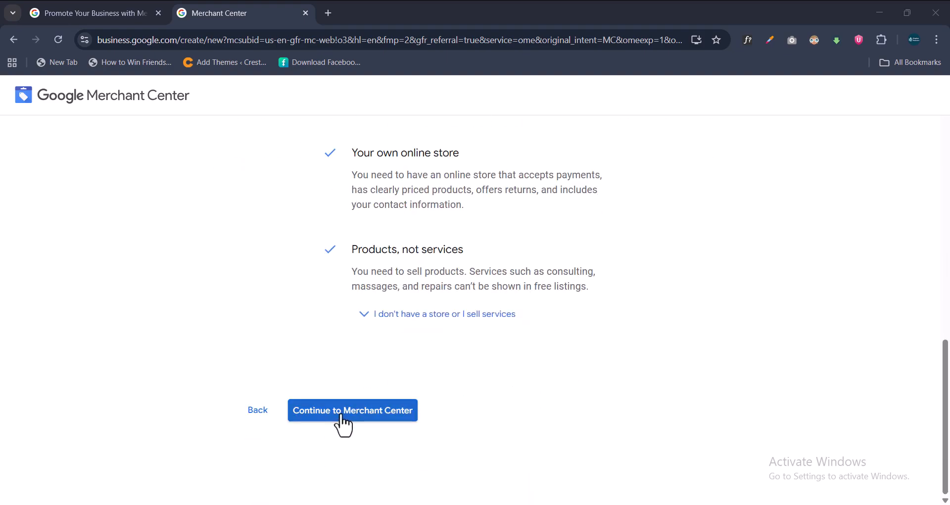
Move past the requirements, enter the business name, keep Uganda as registered country, and submit.
{"action": "left_click", "coordinate": [343, 417]}
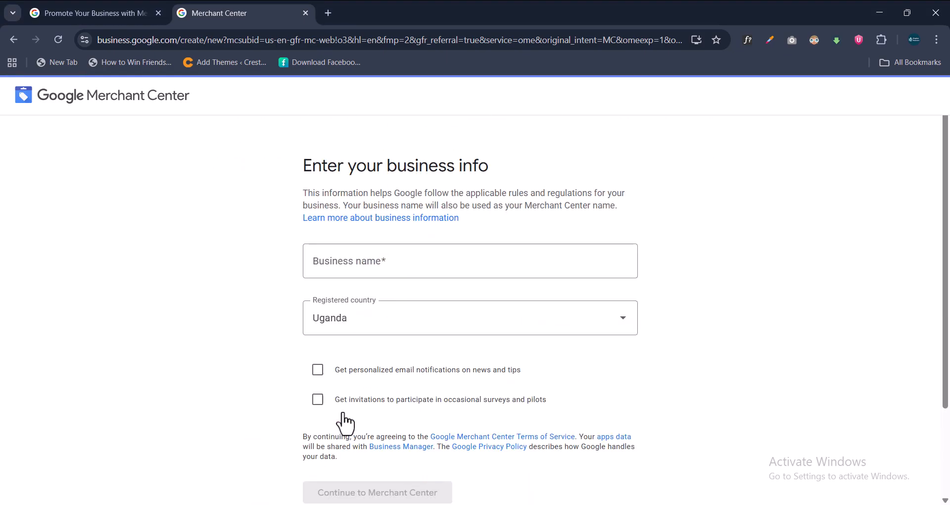
{"action": "scroll", "coordinate": [558, 227], "scroll_direction": "down", "scroll_amount": 2}
{"action": "scroll", "coordinate": [557, 228], "scroll_direction": "up", "scroll_amount": 2}
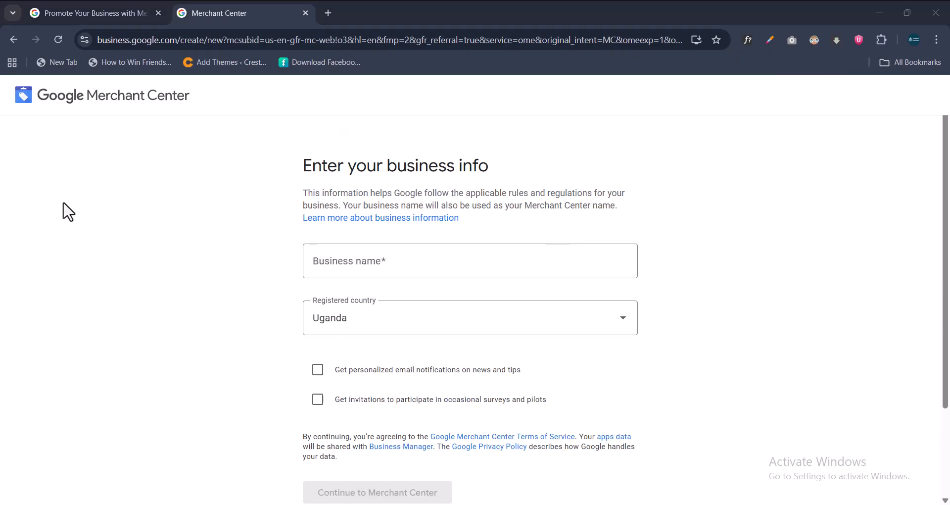
{"action": "left_click", "coordinate": [366, 260]}
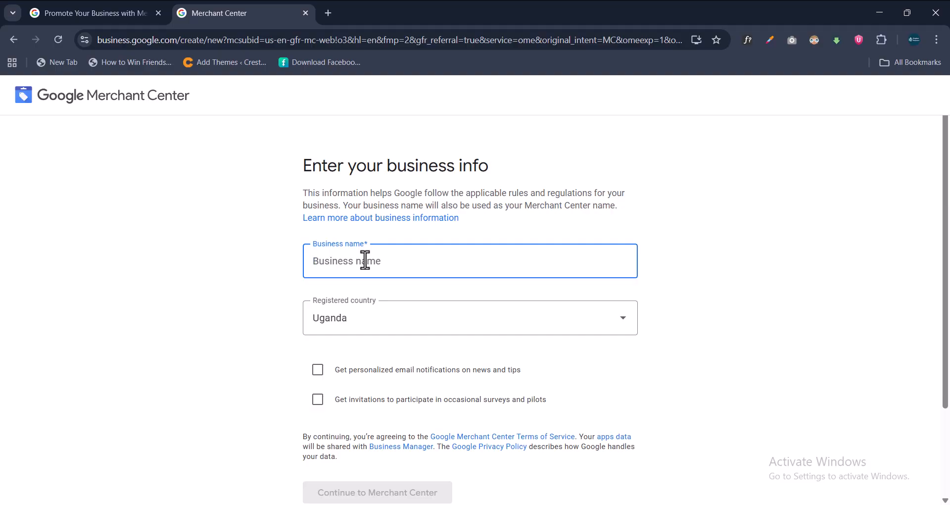
{"action": "type", "text": "Enoc's Business"}
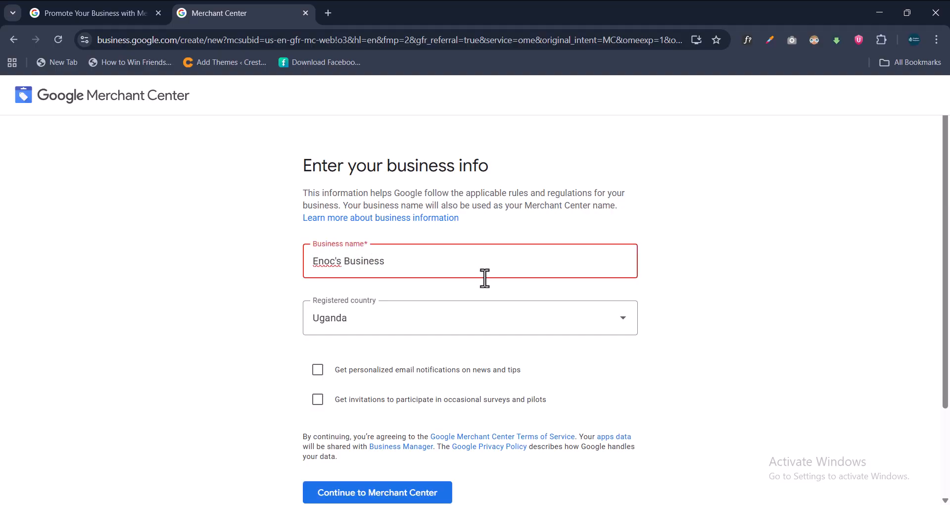
{"action": "left_click", "coordinate": [431, 330]}
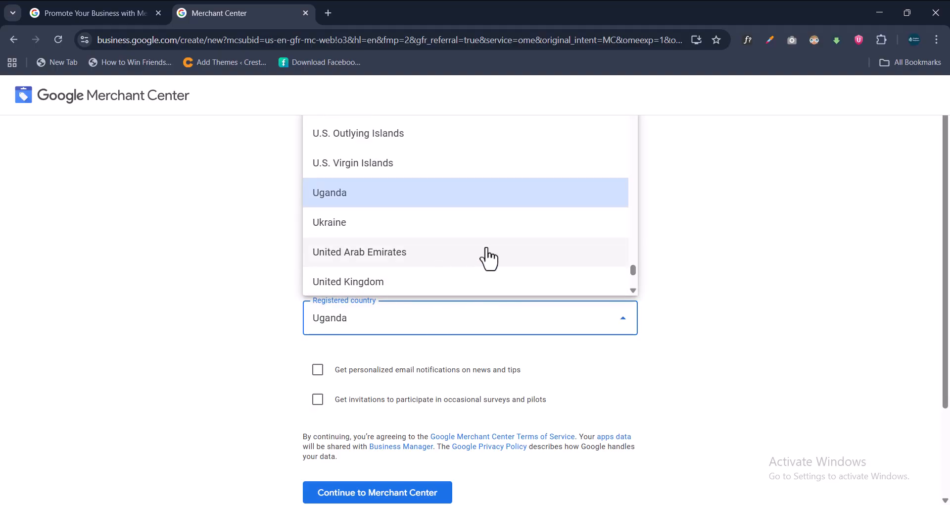
{"action": "left_click", "coordinate": [727, 272]}
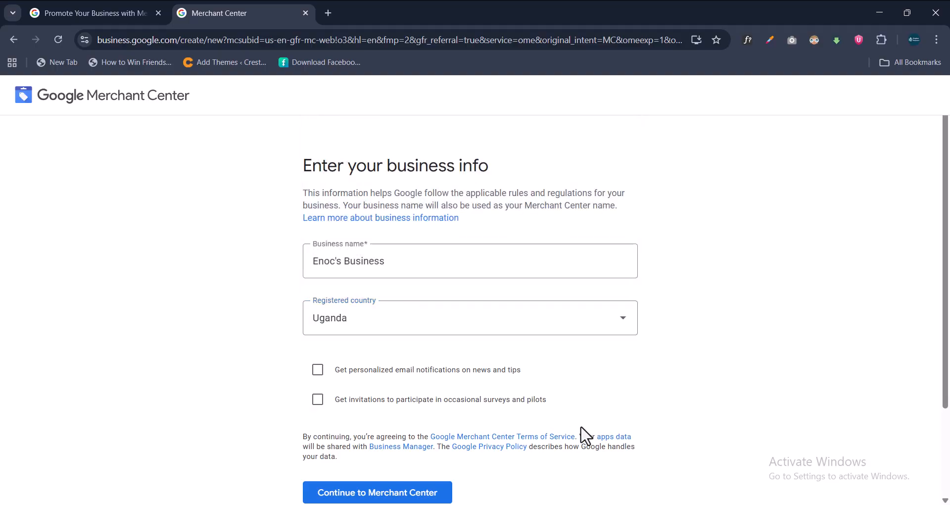
{"action": "scroll", "coordinate": [584, 435], "scroll_direction": "down", "scroll_amount": 1}
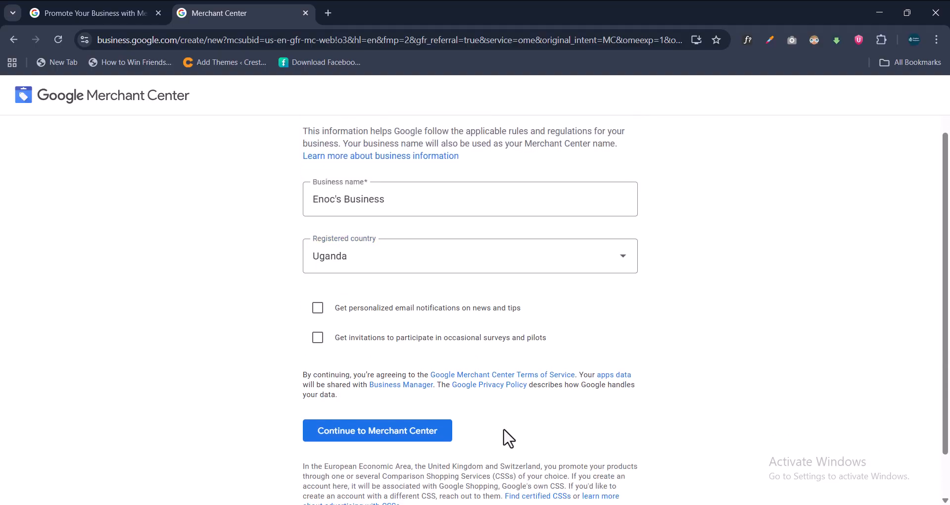
{"action": "left_click", "coordinate": [430, 434]}
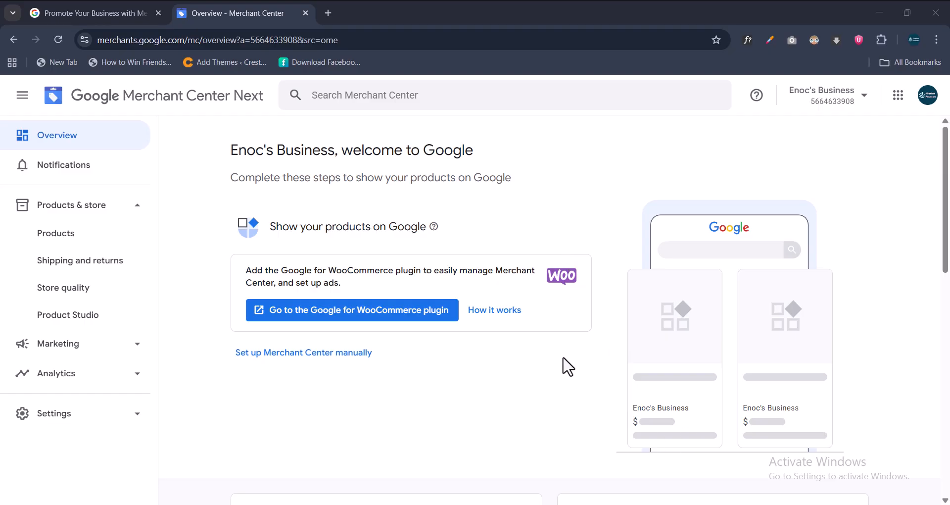
Open All products and scroll down to the empty 'No products added yet' card.
{"action": "scroll", "coordinate": [582, 349], "scroll_direction": "down", "scroll_amount": 5}
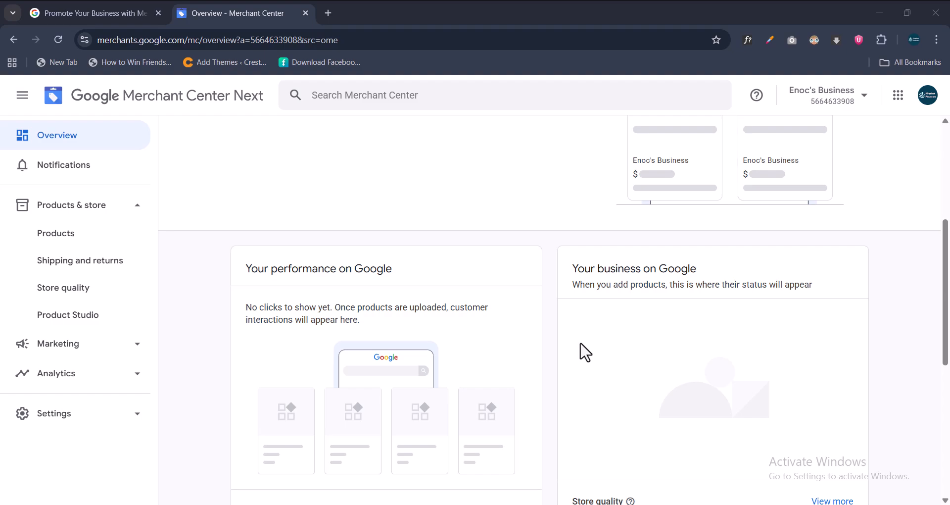
{"action": "scroll", "coordinate": [616, 359], "scroll_direction": "up", "scroll_amount": 3}
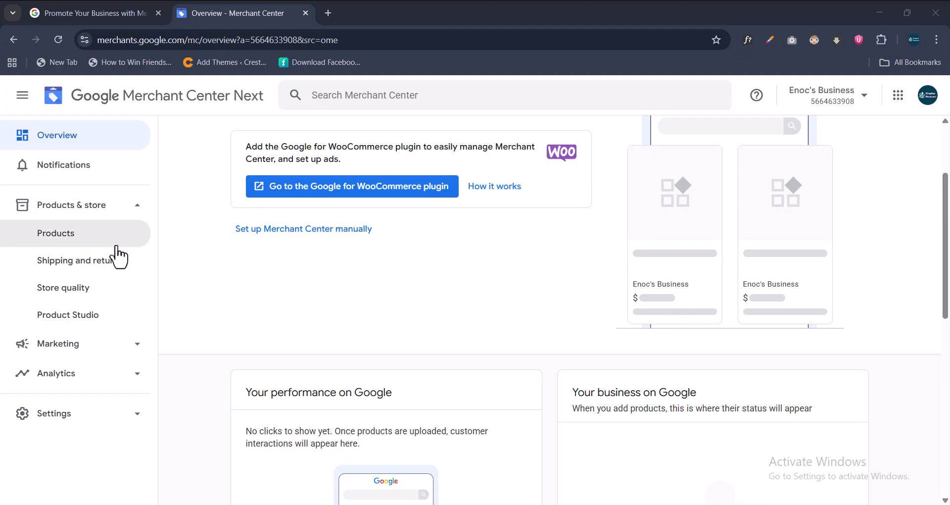
{"action": "left_click", "coordinate": [74, 241]}
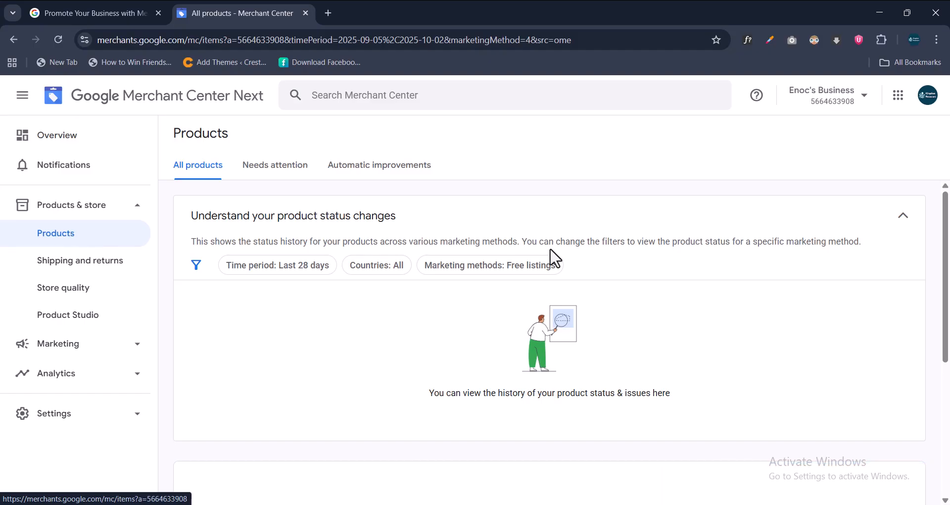
{"action": "scroll", "coordinate": [550, 256], "scroll_direction": "down", "scroll_amount": 5}
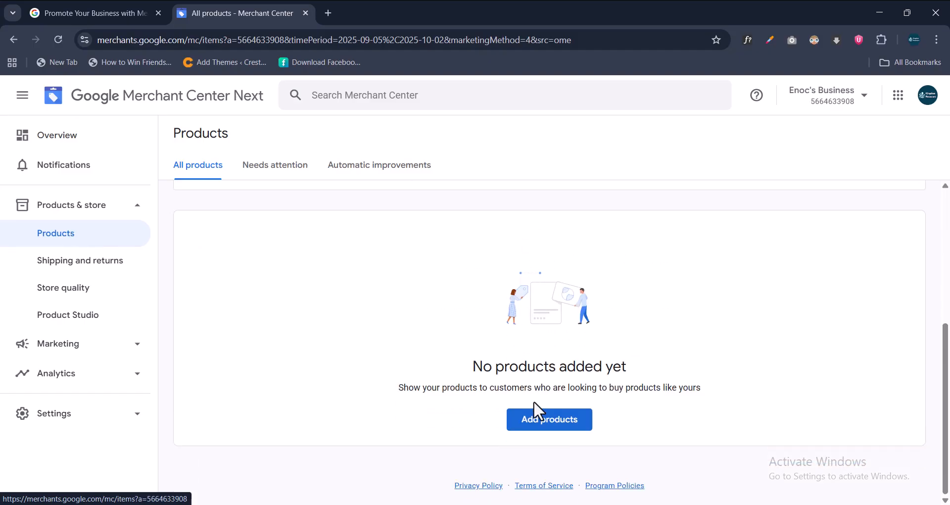
Pick 'Add products from a file' as the new source, then return to WordPress CTX Feed.
{"action": "left_click", "coordinate": [545, 426]}
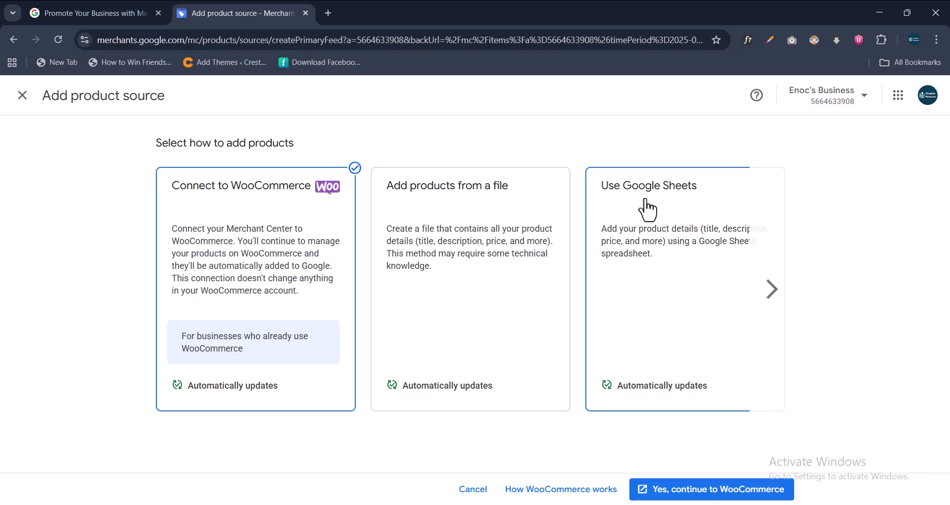
{"action": "left_click", "coordinate": [472, 209]}
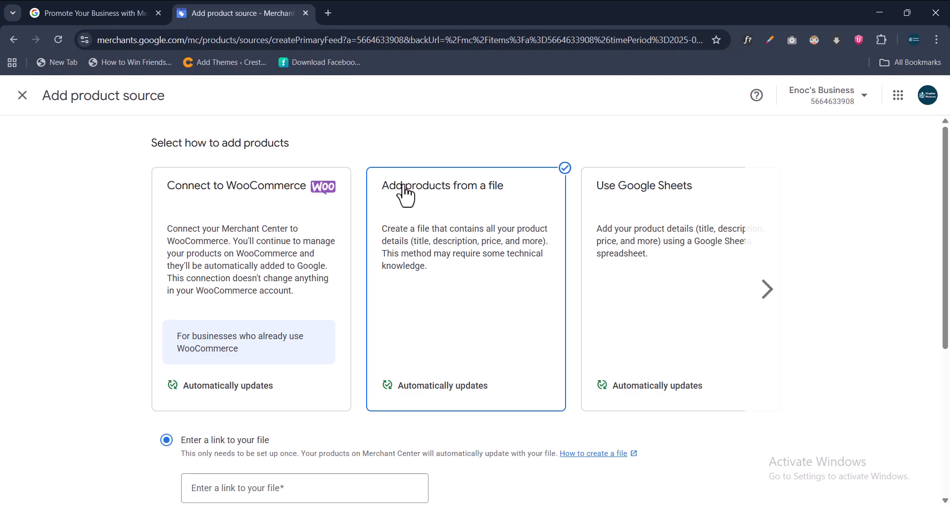
{"action": "scroll", "coordinate": [491, 312], "scroll_direction": "down", "scroll_amount": 2}
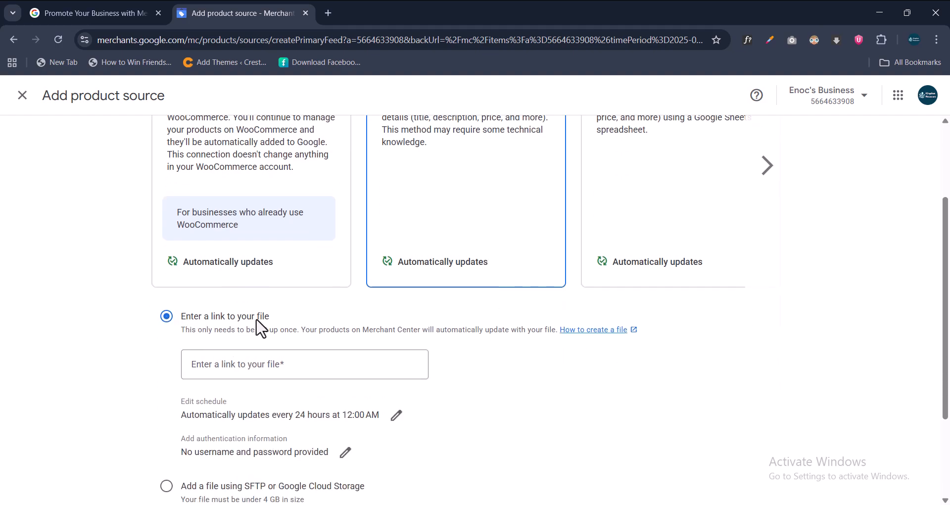
{"action": "scroll", "coordinate": [364, 348], "scroll_direction": "down", "scroll_amount": 3}
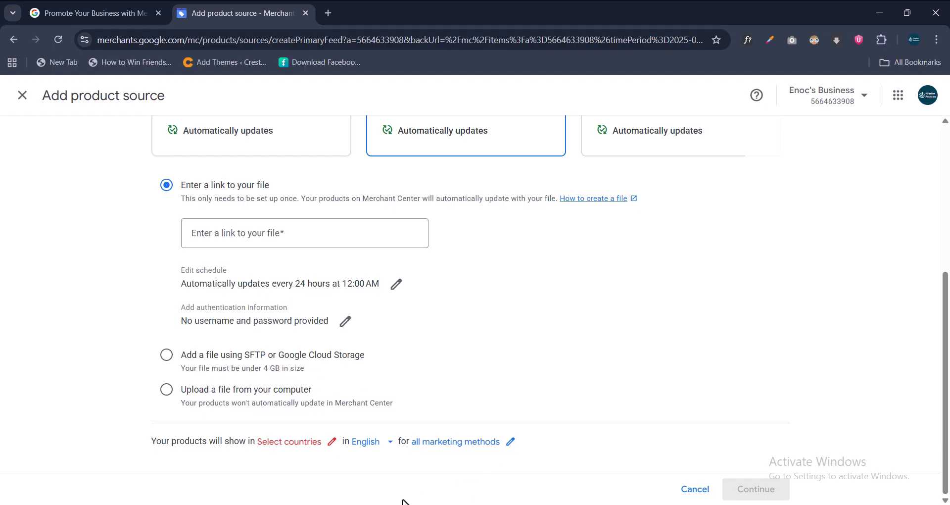
{"action": "mouse_move", "coordinate": [394, 504]}
{"action": "left_click", "coordinate": [489, 470]}
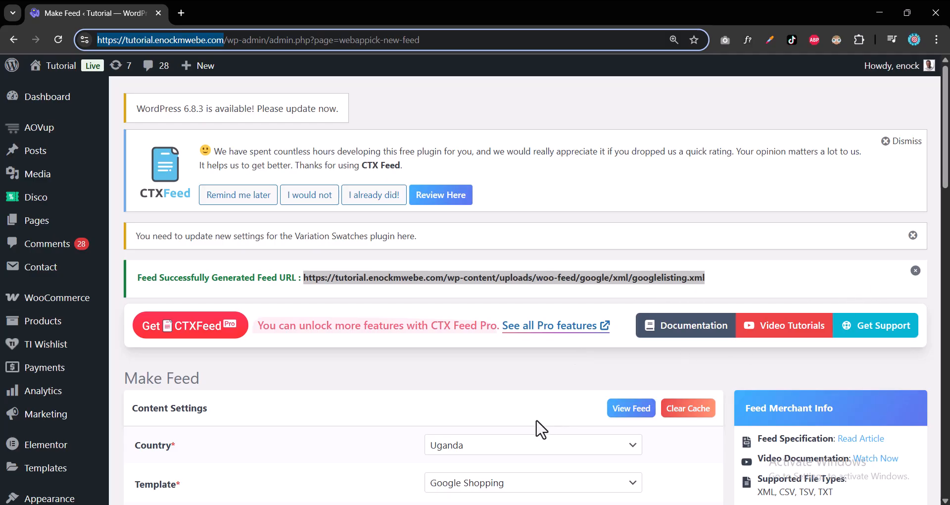
Copy the generated googlelisting.xml feed URL from the CTX Feed page.
{"action": "left_click", "coordinate": [555, 386]}
{"action": "left_click_drag", "start_coordinate": [708, 279], "coordinate": [302, 279]}
{"action": "right_click", "coordinate": [336, 281]}
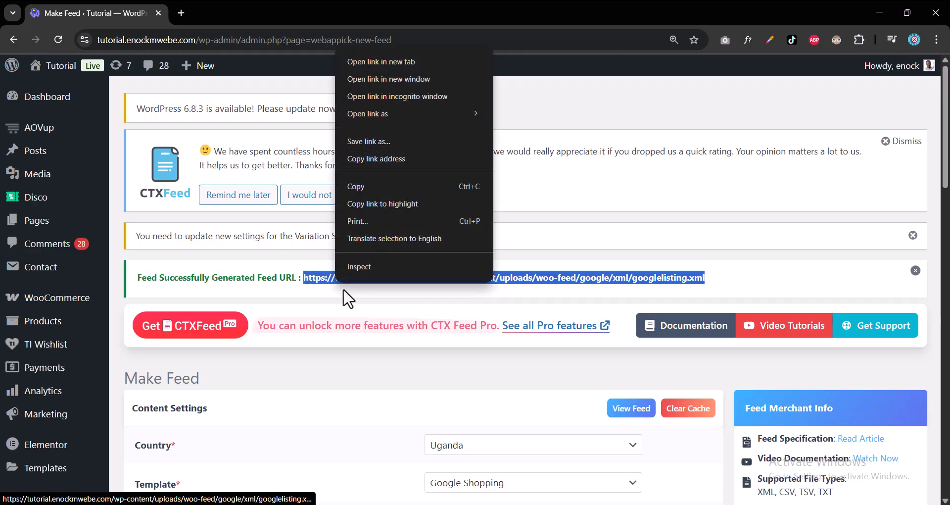
{"action": "left_click", "coordinate": [397, 191]}
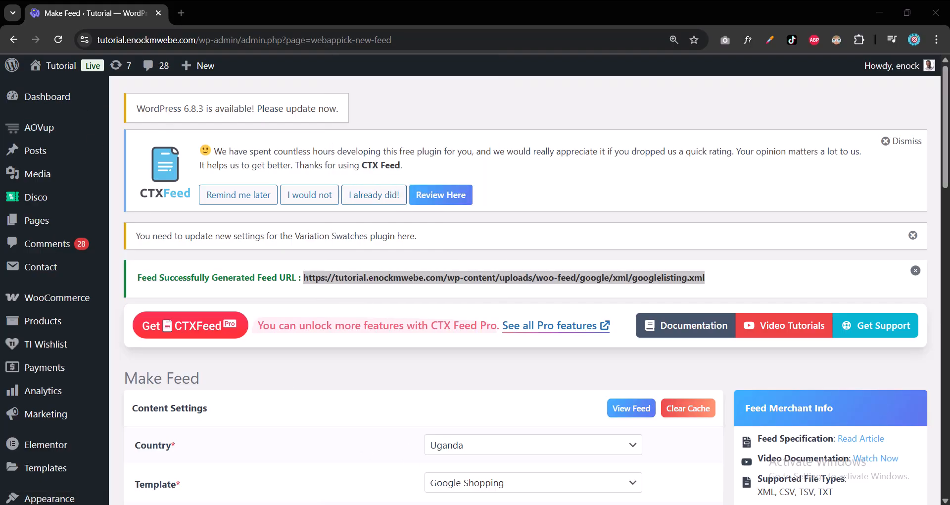
Paste the googlelisting.xml feed URL into Merchant Center's file link field.
{"action": "mouse_move", "coordinate": [557, 504]}
{"action": "mouse_move", "coordinate": [641, 504]}
{"action": "left_click", "coordinate": [642, 425]}
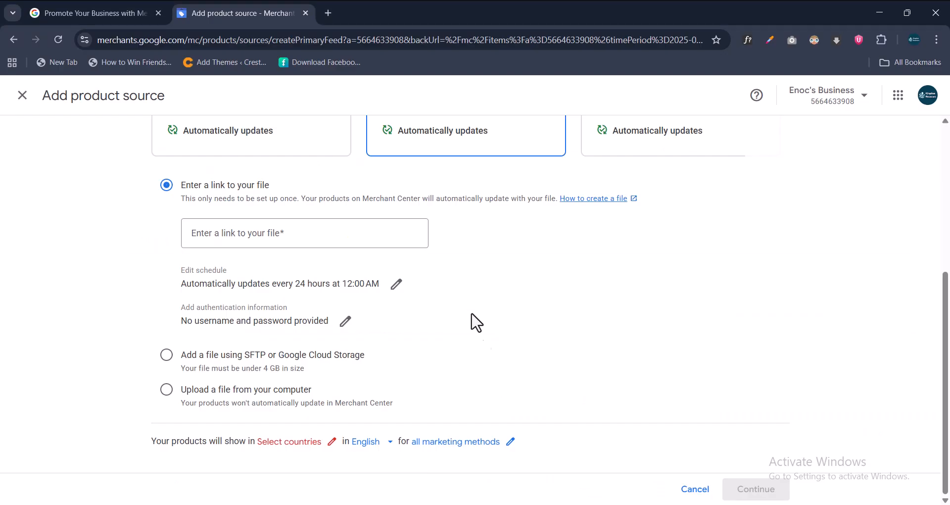
{"action": "left_click", "coordinate": [306, 238]}
{"action": "right_click", "coordinate": [306, 238]}
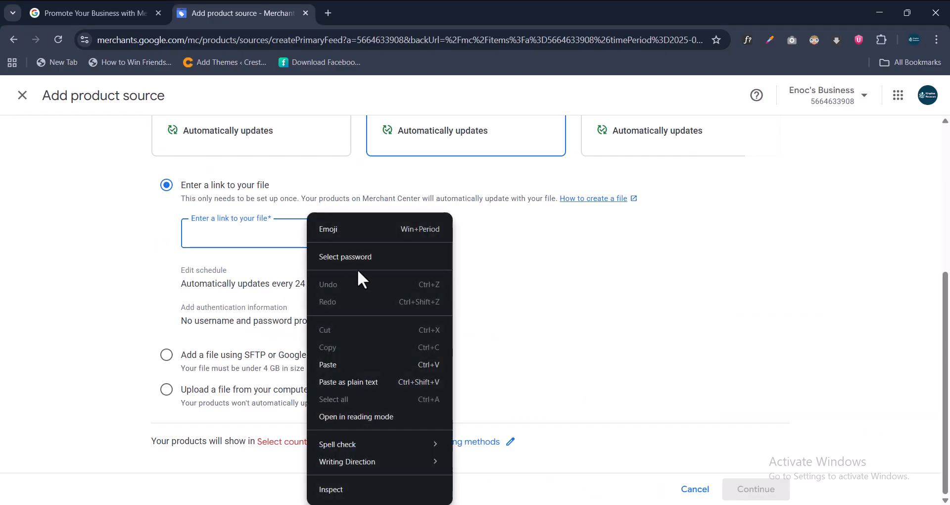
{"action": "left_click", "coordinate": [354, 357]}
{"action": "left_click", "coordinate": [556, 320]}
{"action": "scroll", "coordinate": [556, 321], "scroll_direction": "up", "scroll_amount": 2}
{"action": "scroll", "coordinate": [556, 322], "scroll_direction": "down", "scroll_amount": 2}
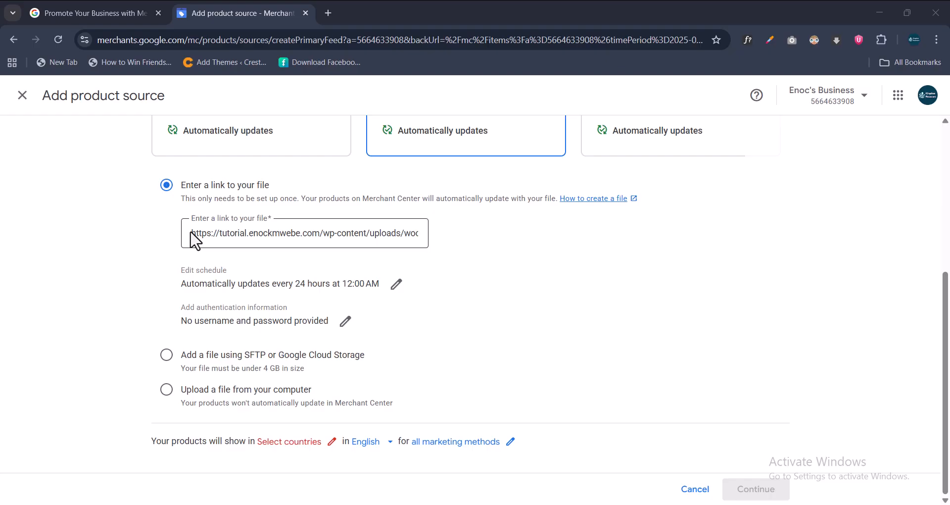
Review the update schedule, leaving it at every 24 hours, 12:00 AM, unchanged.
{"action": "left_click", "coordinate": [396, 284]}
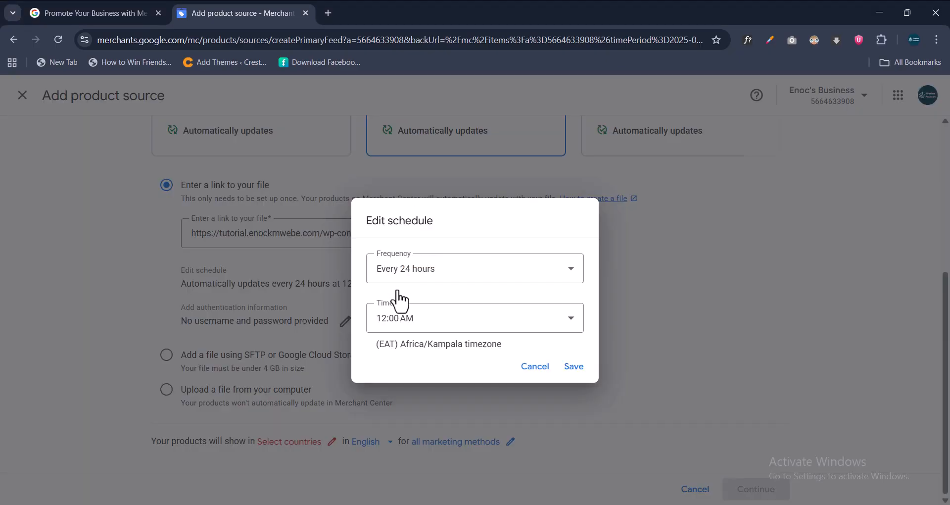
{"action": "left_click", "coordinate": [443, 276]}
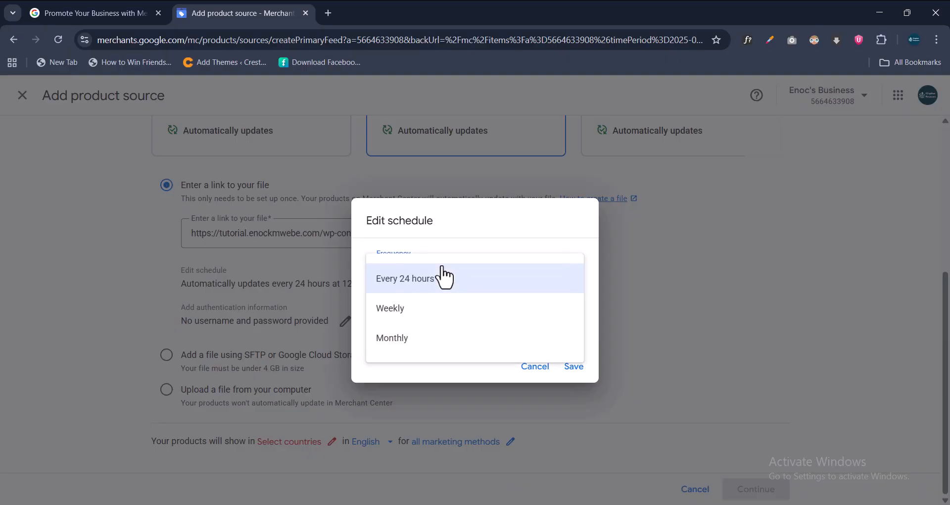
{"action": "left_click", "coordinate": [512, 231]}
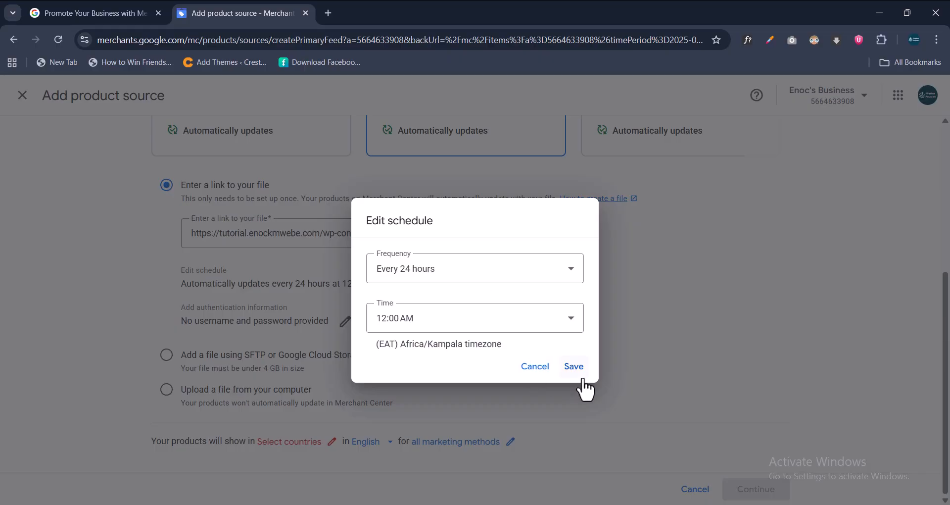
{"action": "left_click", "coordinate": [536, 366]}
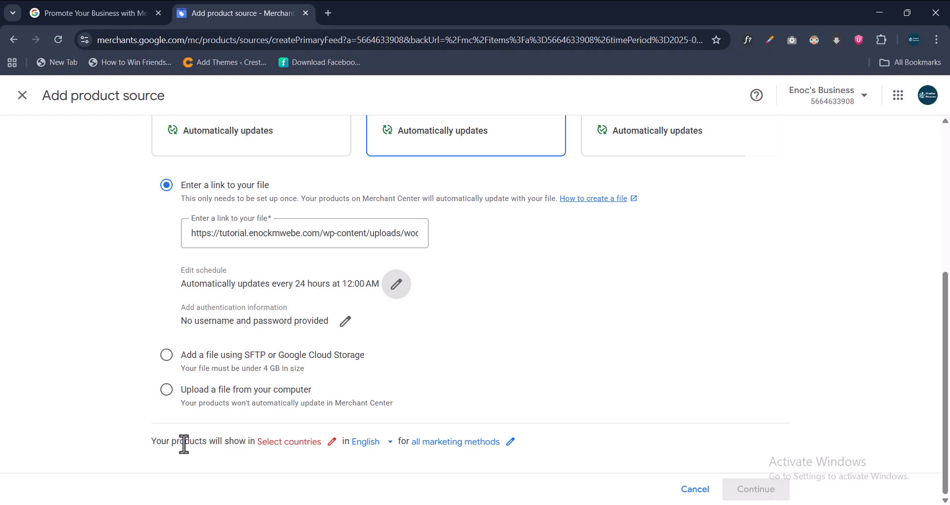
Tick Uganda as the source's target country, save it, and submit the product source.
{"action": "left_click", "coordinate": [309, 451]}
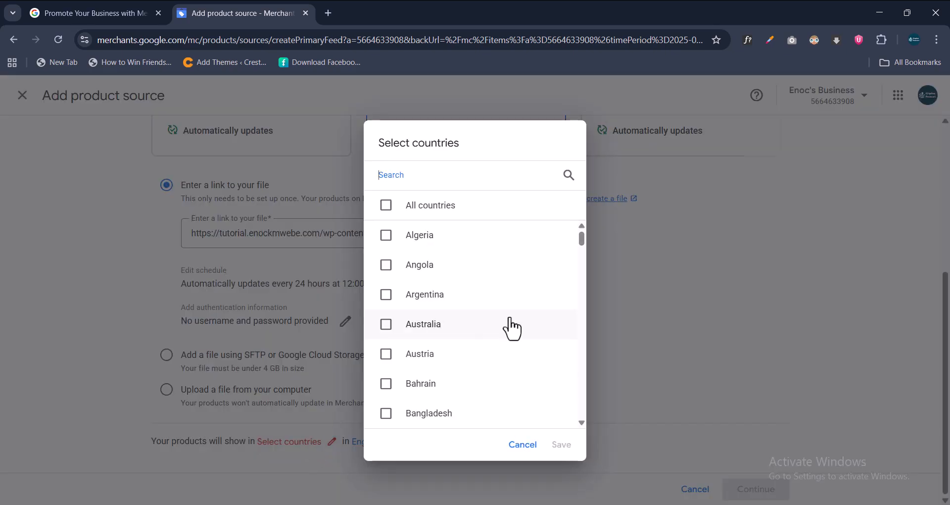
{"action": "scroll", "coordinate": [510, 325], "scroll_direction": "down", "scroll_amount": 15}
{"action": "scroll", "coordinate": [512, 328], "scroll_direction": "down", "scroll_amount": 10}
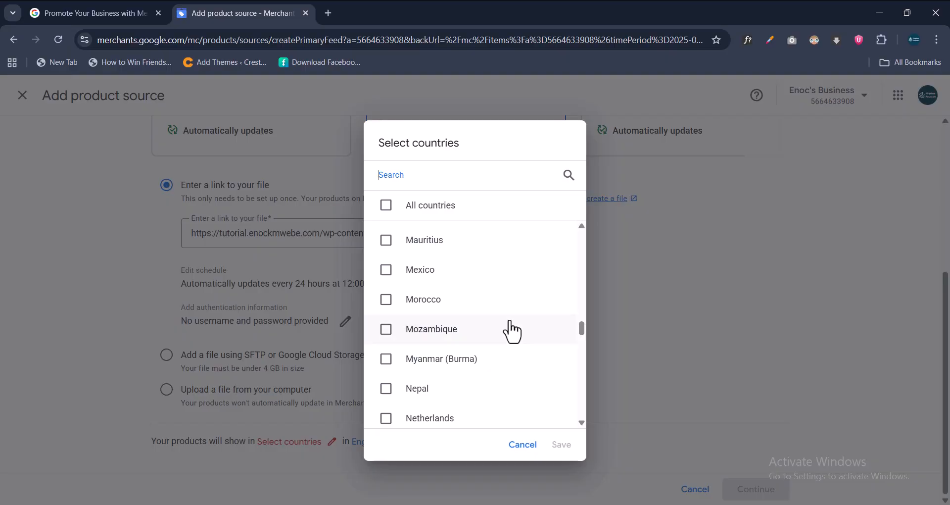
{"action": "scroll", "coordinate": [513, 330], "scroll_direction": "down", "scroll_amount": 4}
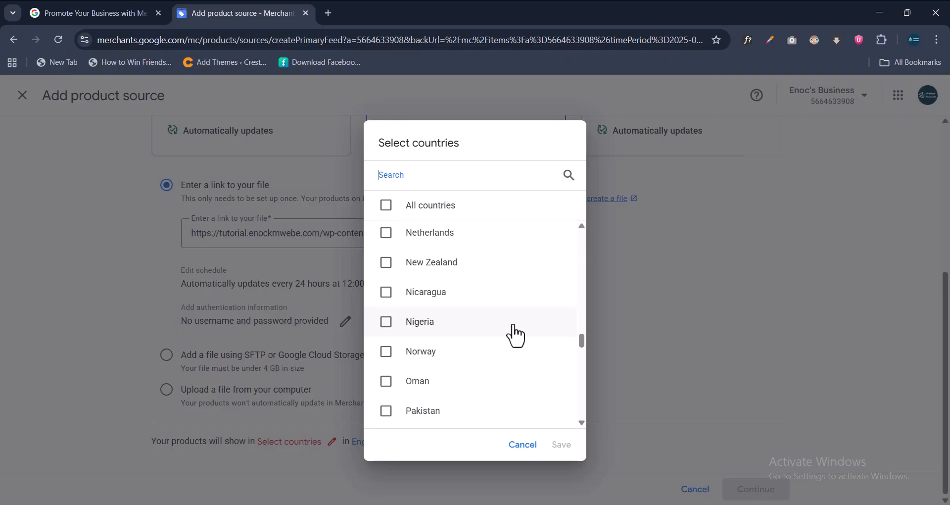
{"action": "scroll", "coordinate": [515, 336], "scroll_direction": "down", "scroll_amount": 18}
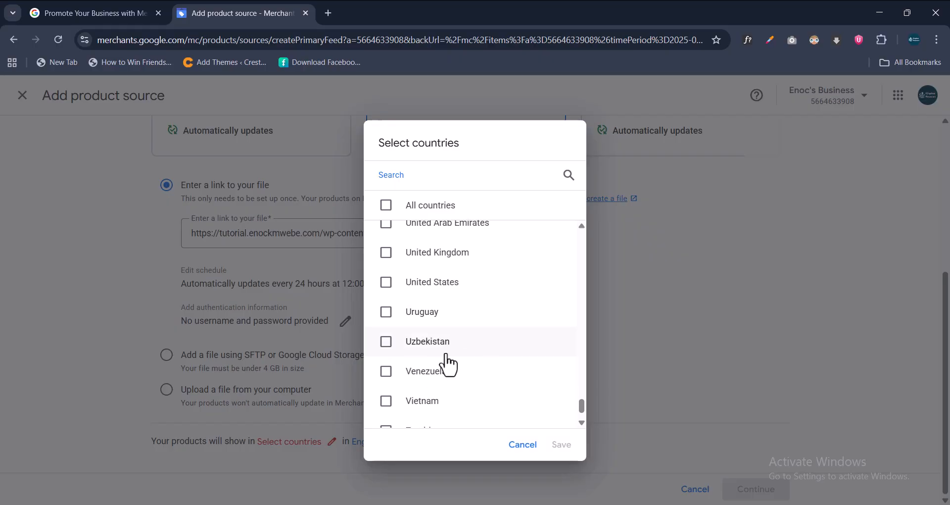
{"action": "scroll", "coordinate": [447, 363], "scroll_direction": "up", "scroll_amount": 1}
{"action": "left_click", "coordinate": [386, 226]}
{"action": "left_click", "coordinate": [560, 447]}
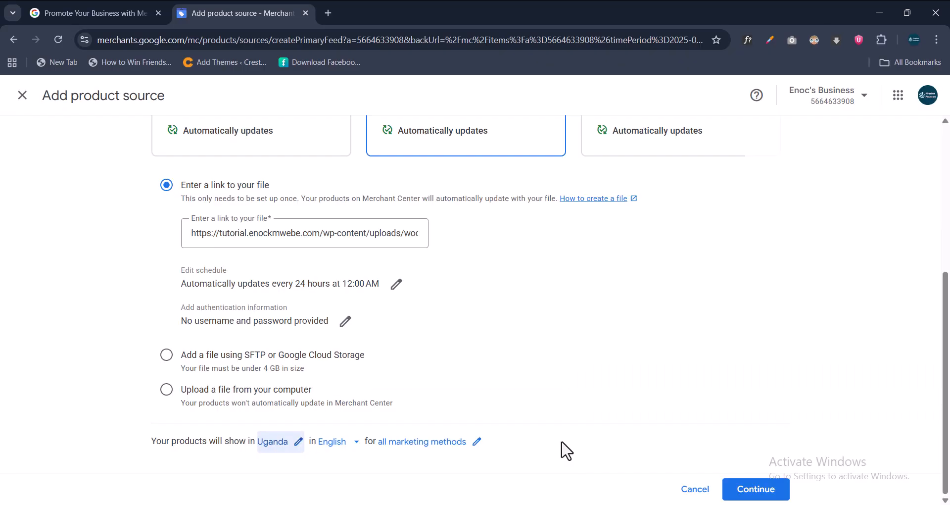
{"action": "left_click", "coordinate": [750, 492]}
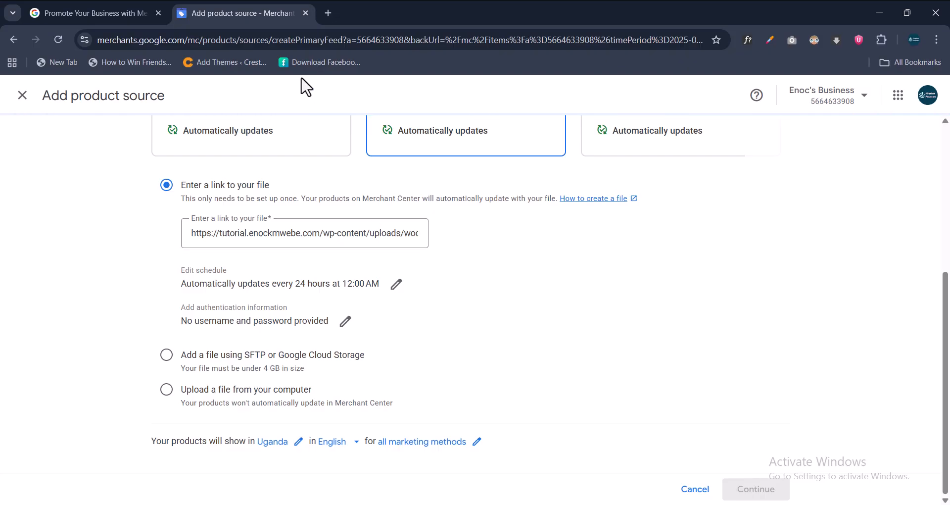
Scroll through Products Source 1's latest update: 10 products added, attributes recognised, no file issues.
{"action": "scroll", "coordinate": [517, 291], "scroll_direction": "up", "scroll_amount": 4}
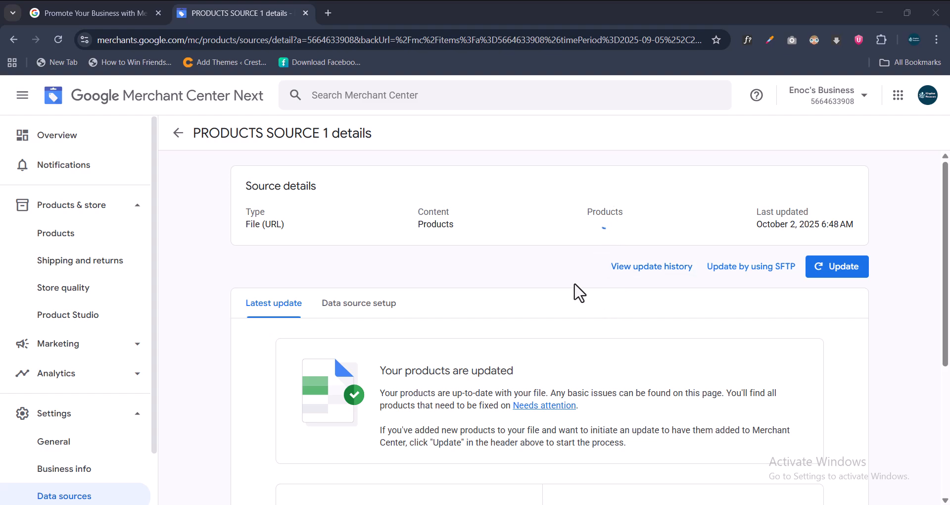
{"action": "scroll", "coordinate": [552, 287], "scroll_direction": "down", "scroll_amount": 5}
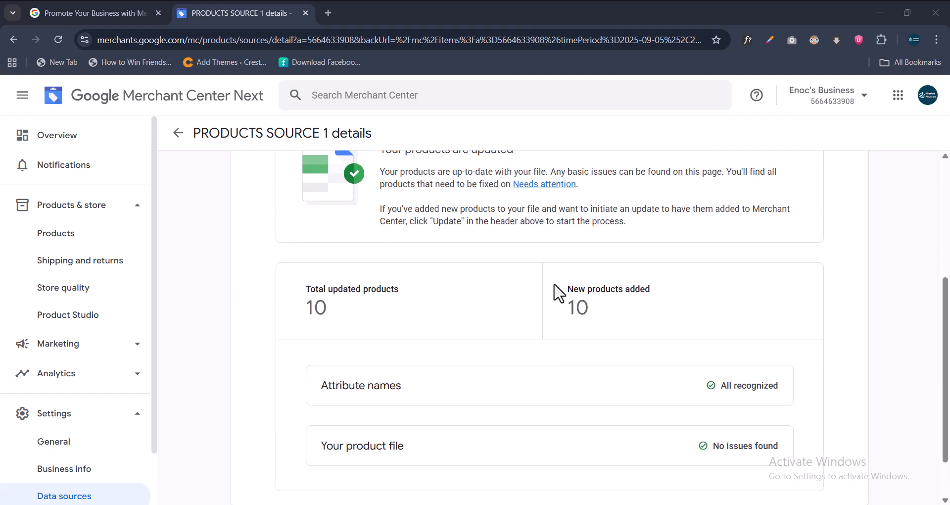
{"action": "scroll", "coordinate": [609, 295], "scroll_direction": "down", "scroll_amount": 2}
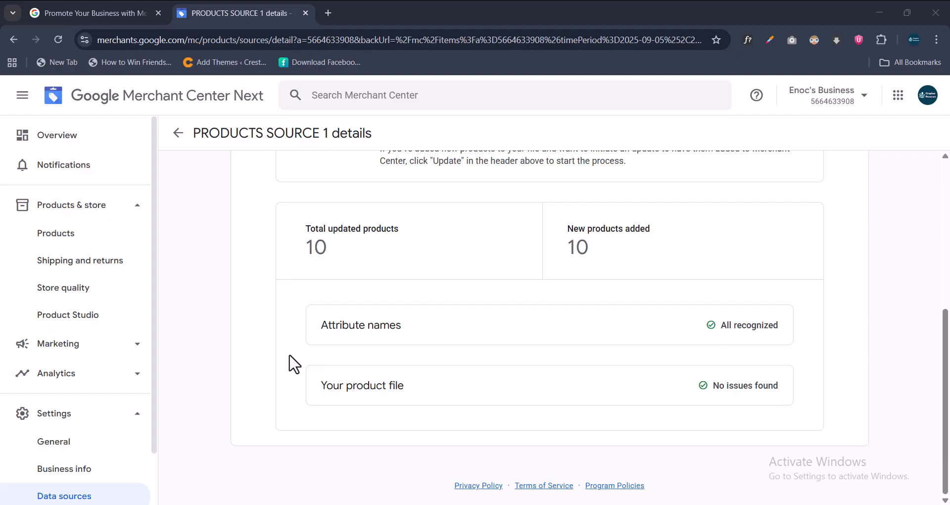
{"action": "scroll", "coordinate": [441, 295], "scroll_direction": "up", "scroll_amount": 5}
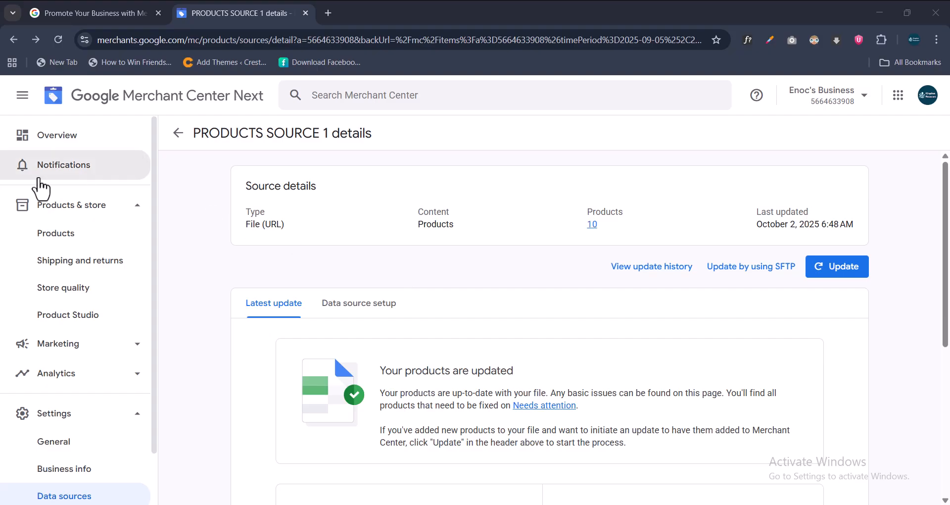
Open the product list and expand the visibility status of Slim Fit Dress Shirts.
{"action": "left_click", "coordinate": [71, 234]}
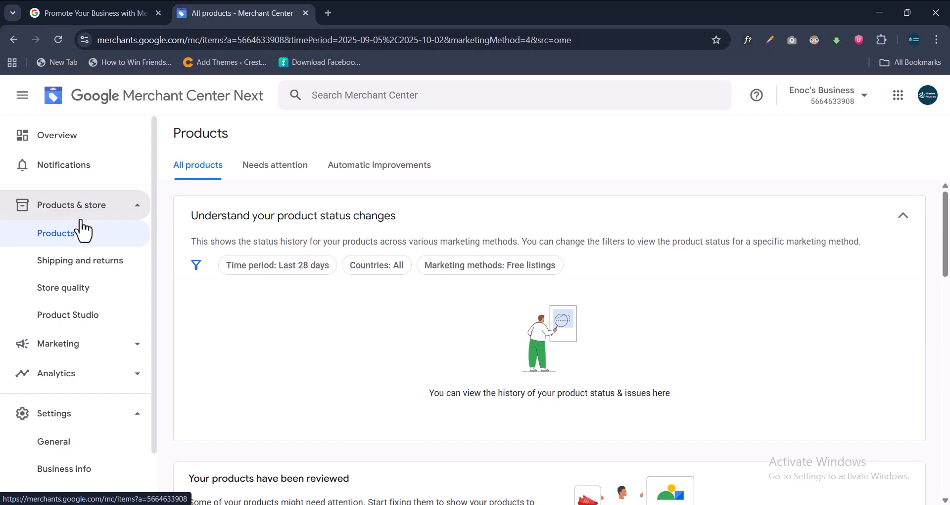
{"action": "scroll", "coordinate": [335, 303], "scroll_direction": "down", "scroll_amount": 12}
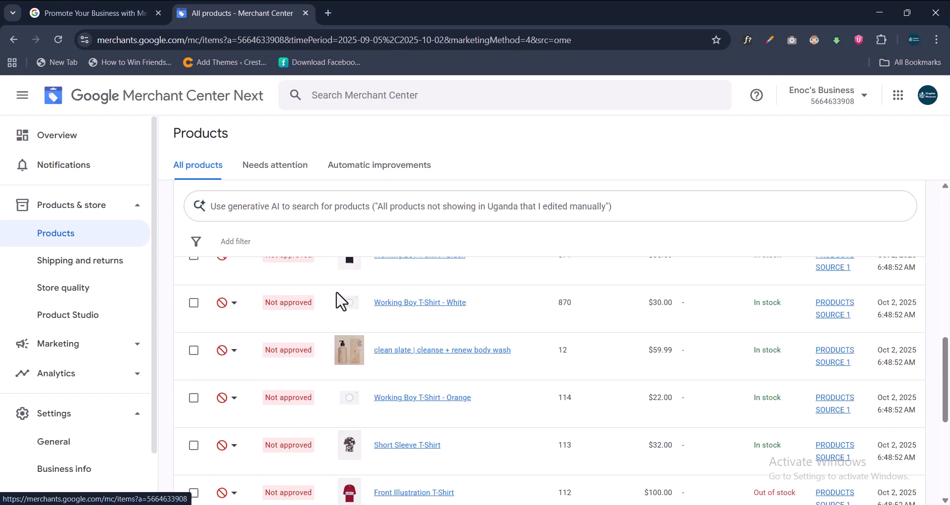
{"action": "scroll", "coordinate": [337, 295], "scroll_direction": "up", "scroll_amount": 10}
{"action": "scroll", "coordinate": [228, 401], "scroll_direction": "down", "scroll_amount": 2}
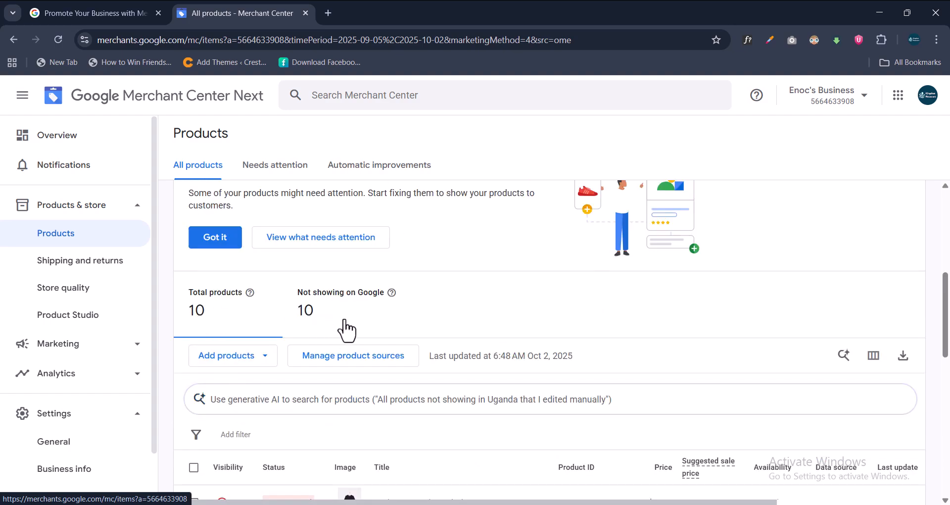
{"action": "scroll", "coordinate": [346, 330], "scroll_direction": "down", "scroll_amount": 4}
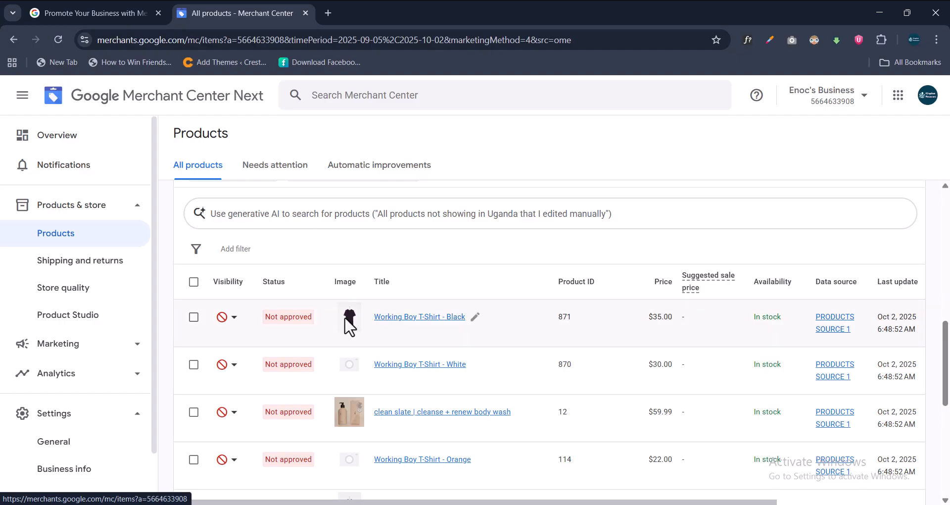
{"action": "scroll", "coordinate": [342, 233], "scroll_direction": "down", "scroll_amount": 4}
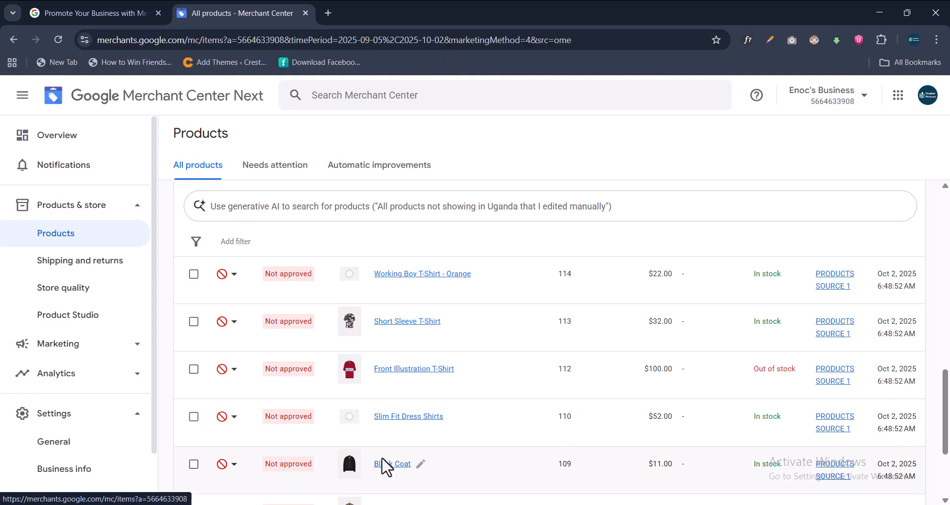
{"action": "scroll", "coordinate": [385, 462], "scroll_direction": "down", "scroll_amount": 3}
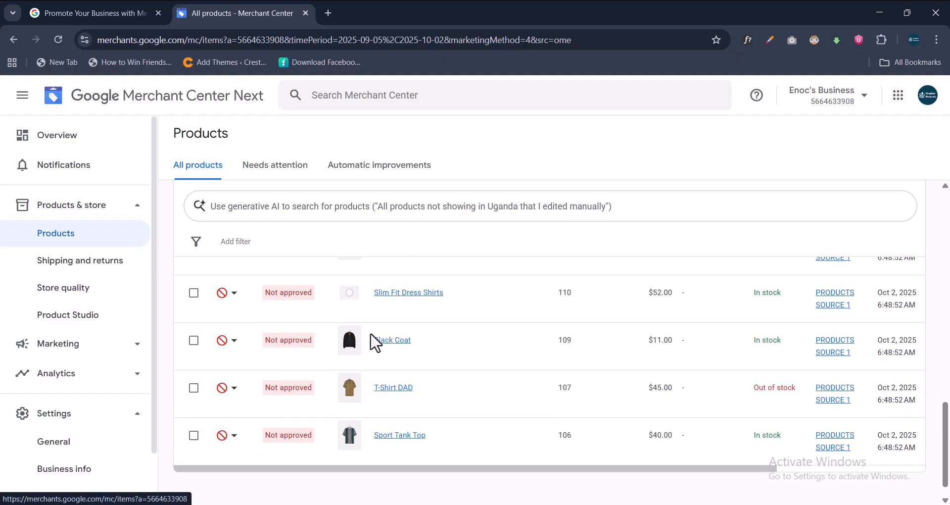
{"action": "left_click", "coordinate": [235, 293]}
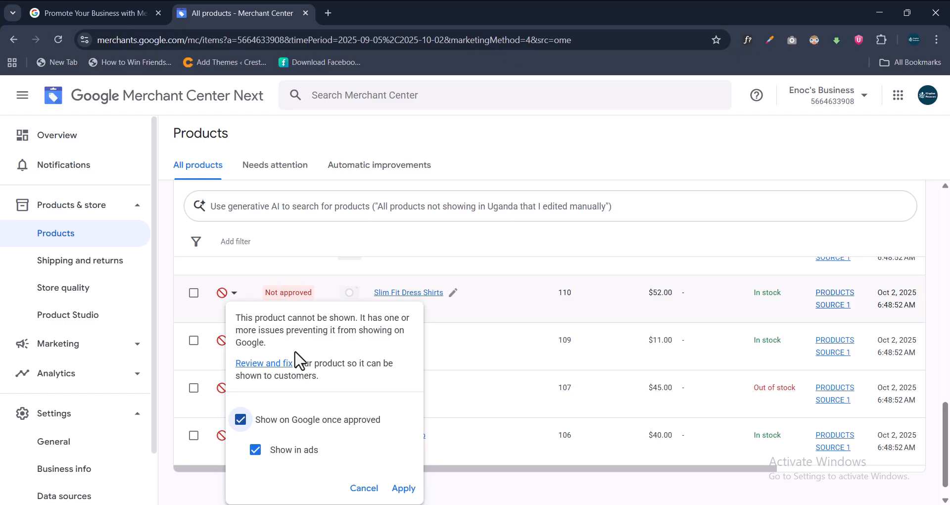
Open Review and fix for Slim Fit Dress Shirts, dismiss the popup, and view both issues.
{"action": "left_click", "coordinate": [261, 365]}
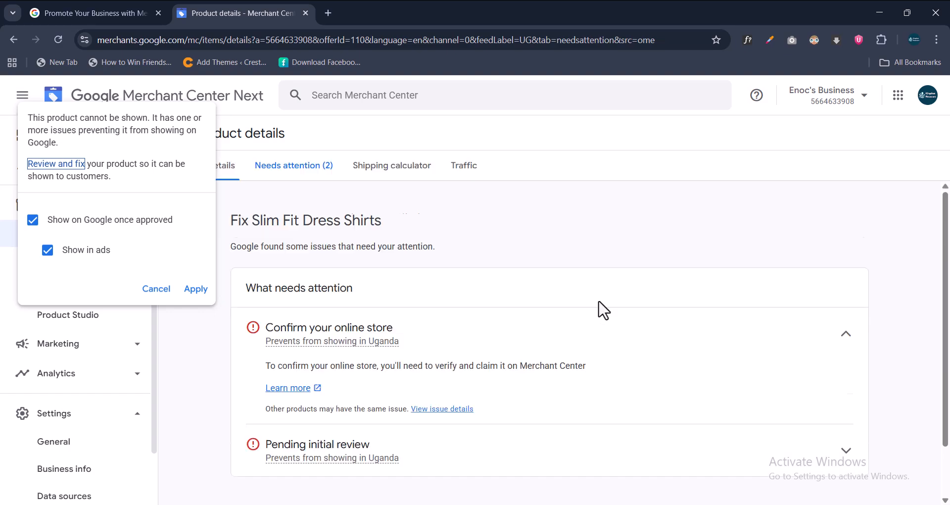
{"action": "left_click", "coordinate": [158, 289]}
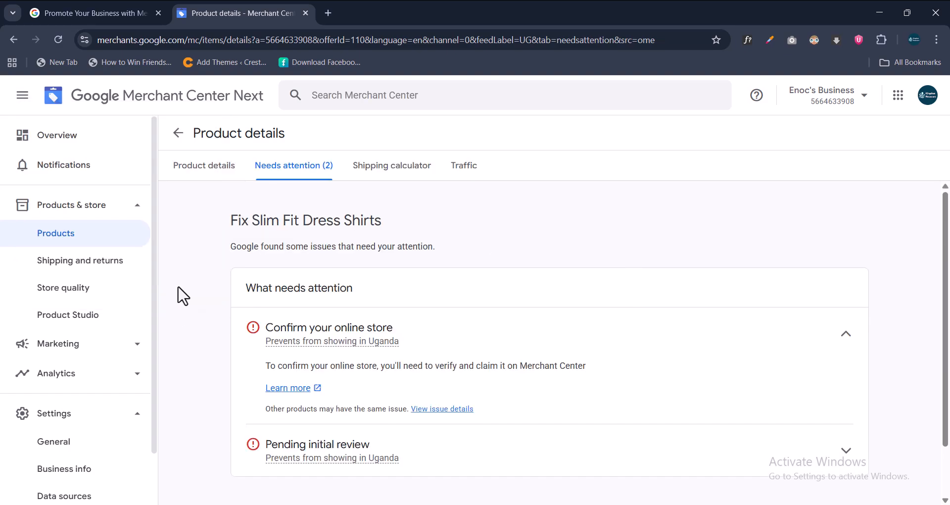
{"action": "scroll", "coordinate": [540, 310], "scroll_direction": "down", "scroll_amount": 2}
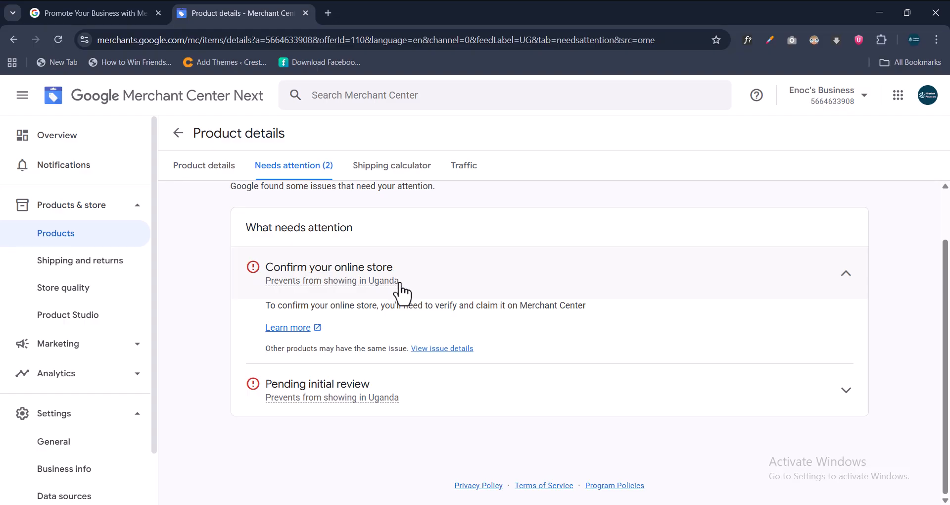
{"action": "mouse_move", "coordinate": [396, 287]}
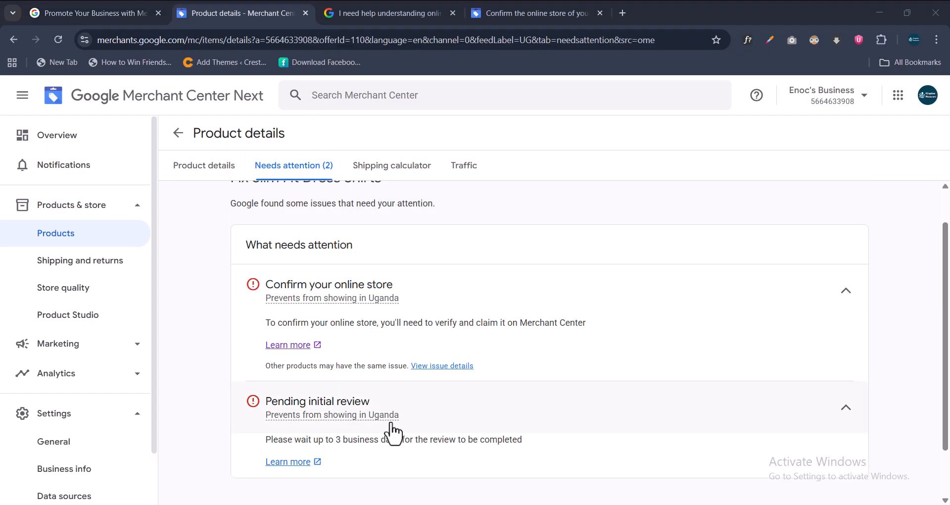
{"action": "scroll", "coordinate": [475, 347], "scroll_direction": "down", "scroll_amount": 2}
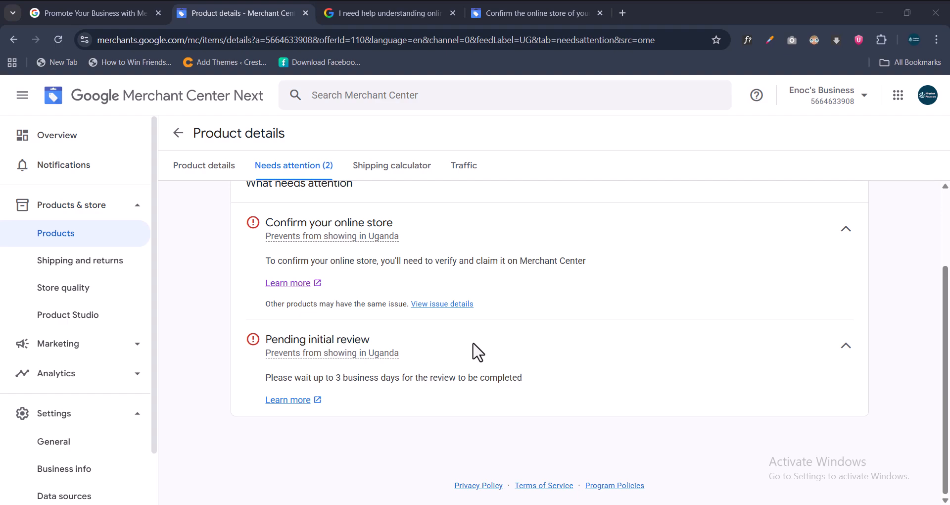
Open the online store confirmation page from Confirm your online store and review its options.
{"action": "left_click", "coordinate": [293, 285]}
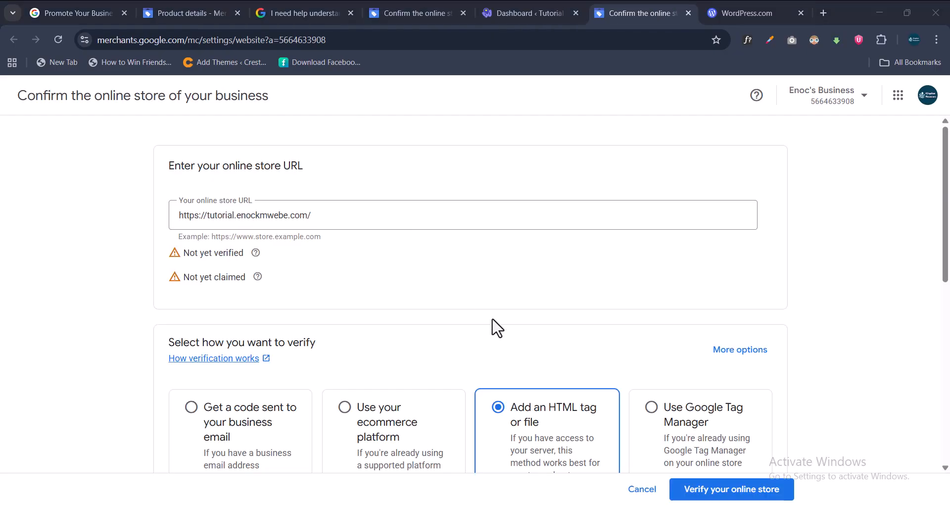
{"action": "scroll", "coordinate": [495, 324], "scroll_direction": "down", "scroll_amount": 3}
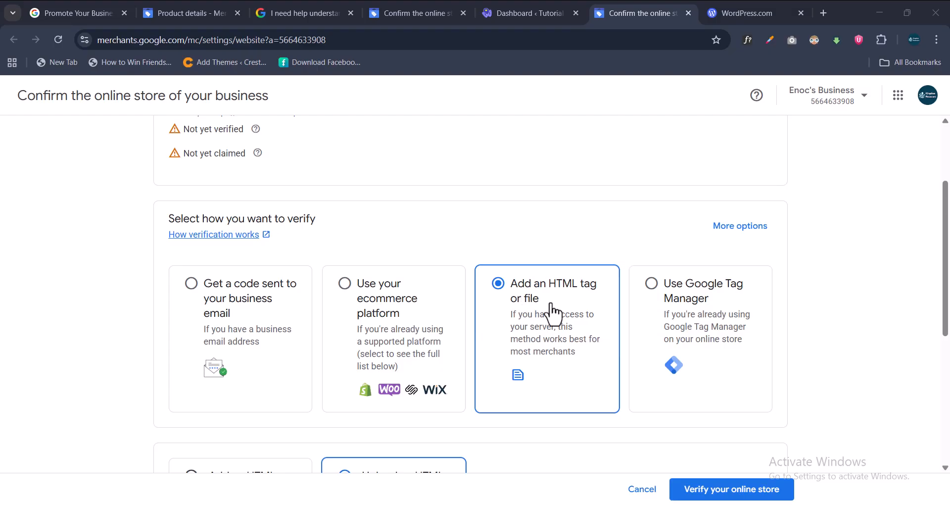
{"action": "scroll", "coordinate": [552, 309], "scroll_direction": "down", "scroll_amount": 5}
{"action": "scroll", "coordinate": [548, 307], "scroll_direction": "up", "scroll_amount": 4}
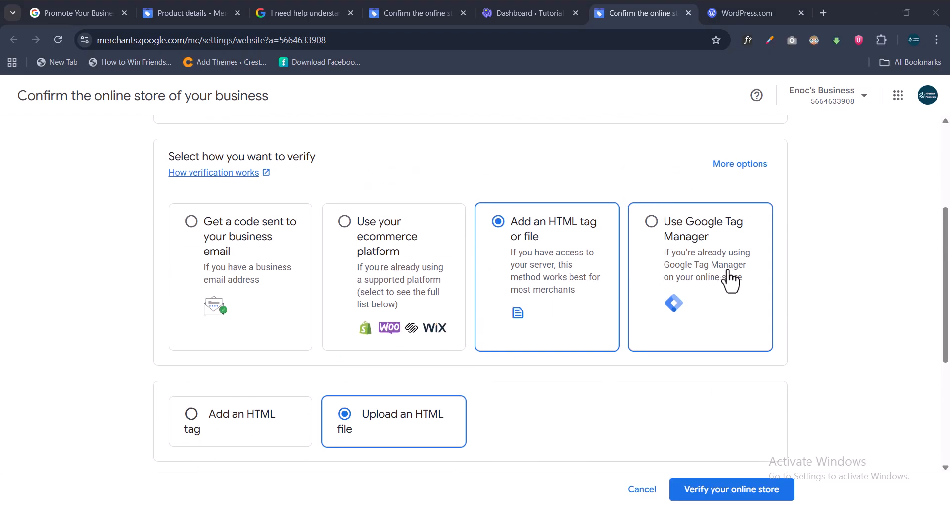
Try the Google Tag Manager, emailed code and ecommerce platform verification methods, ending on ecommerce platform.
{"action": "left_click", "coordinate": [745, 266]}
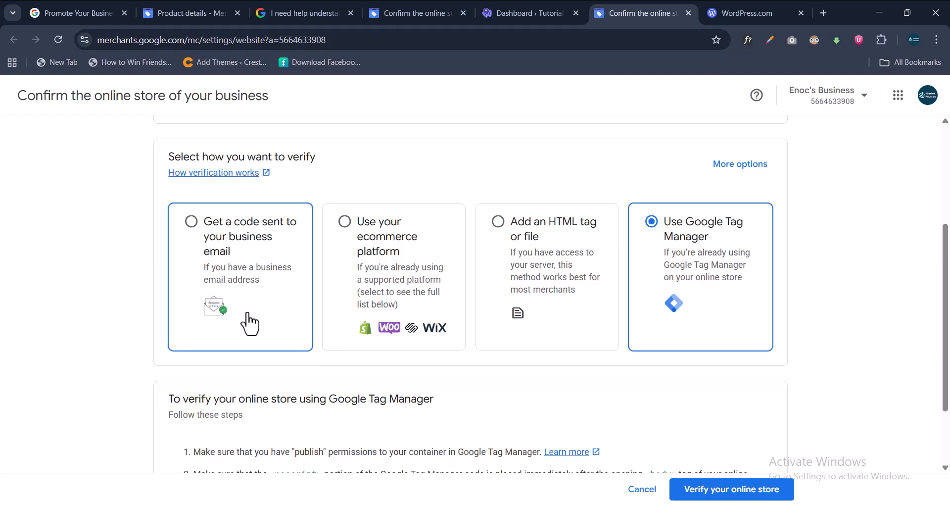
{"action": "left_click", "coordinate": [266, 325]}
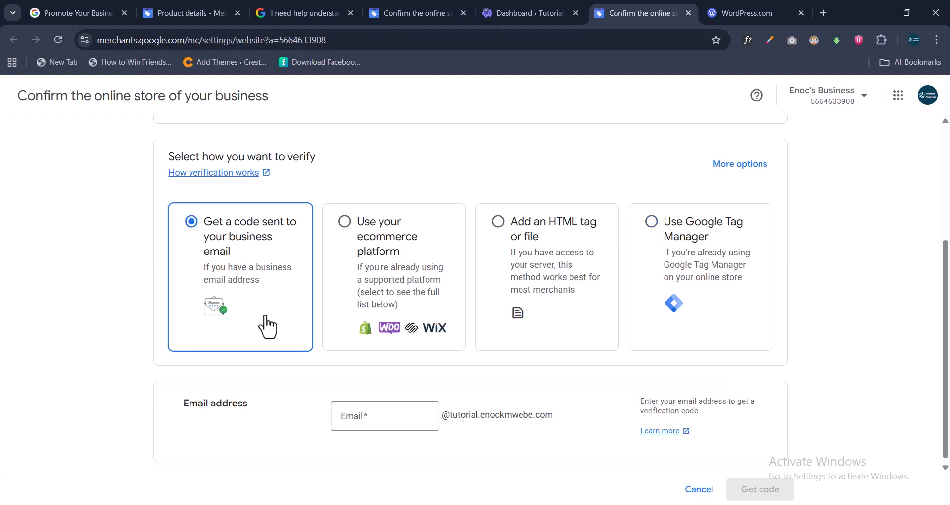
{"action": "scroll", "coordinate": [266, 318], "scroll_direction": "down", "scroll_amount": 1}
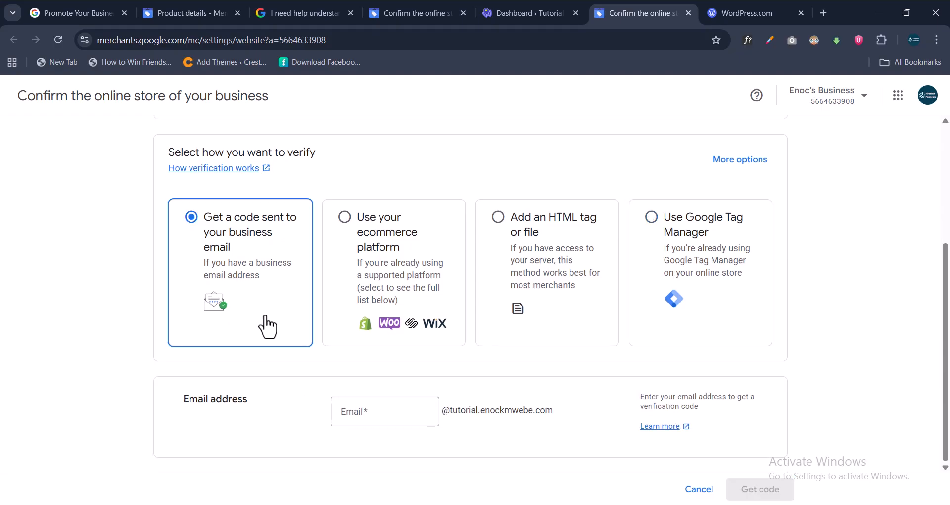
{"action": "left_click", "coordinate": [430, 303]}
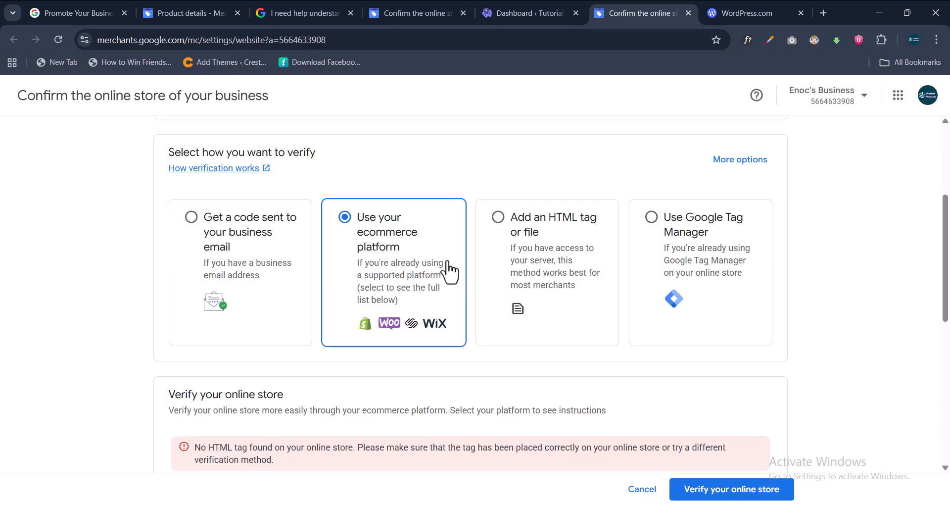
Highlight the review wait-time message in the product issues, then choose HTML tag or file store verification.
{"action": "left_click", "coordinate": [189, 17]}
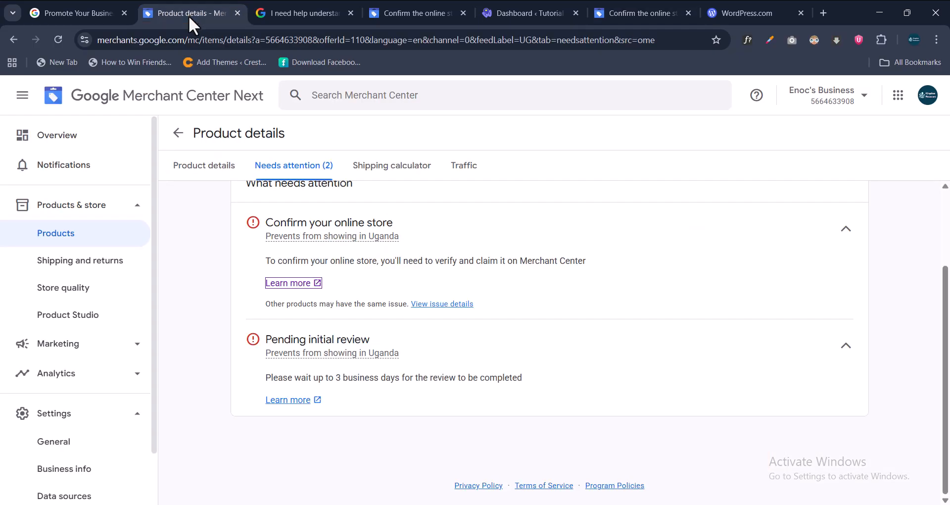
{"action": "left_click_drag", "start_coordinate": [266, 378], "coordinate": [532, 385]}
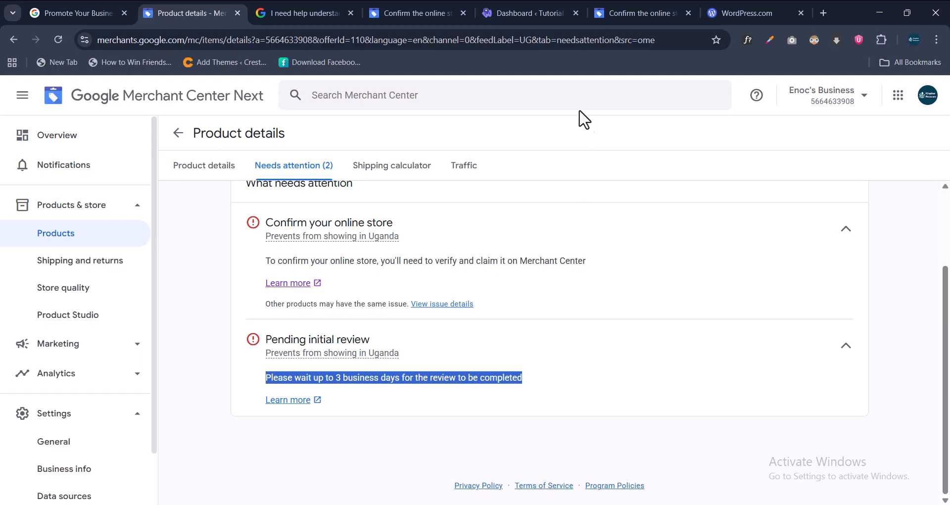
{"action": "left_click", "coordinate": [646, 10]}
{"action": "left_click", "coordinate": [531, 262]}
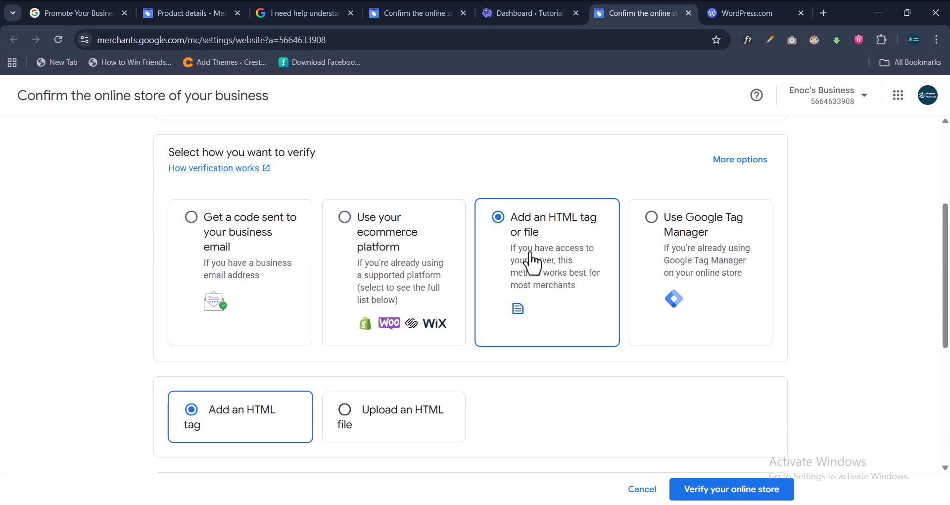
{"action": "scroll", "coordinate": [495, 292], "scroll_direction": "down", "scroll_amount": 2}
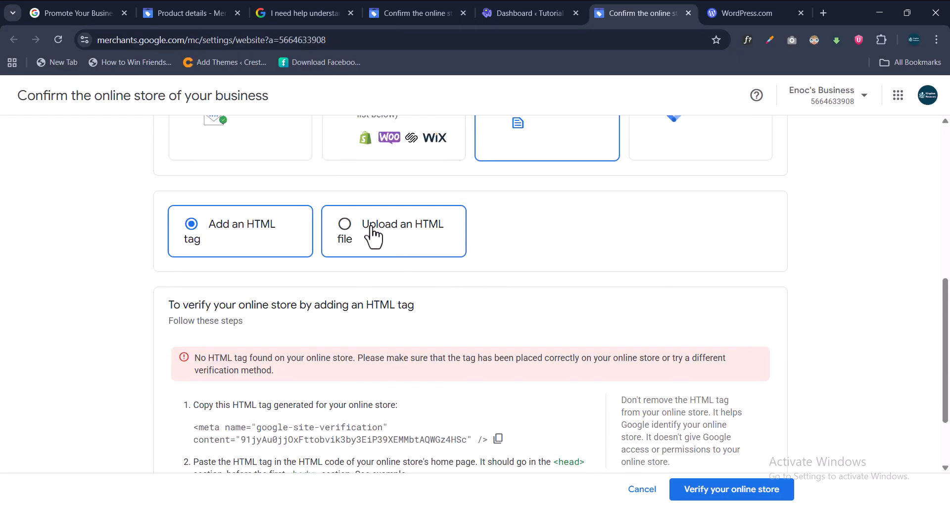
Leave the product's issue details and go back to the All products list.
{"action": "left_click", "coordinate": [186, 11]}
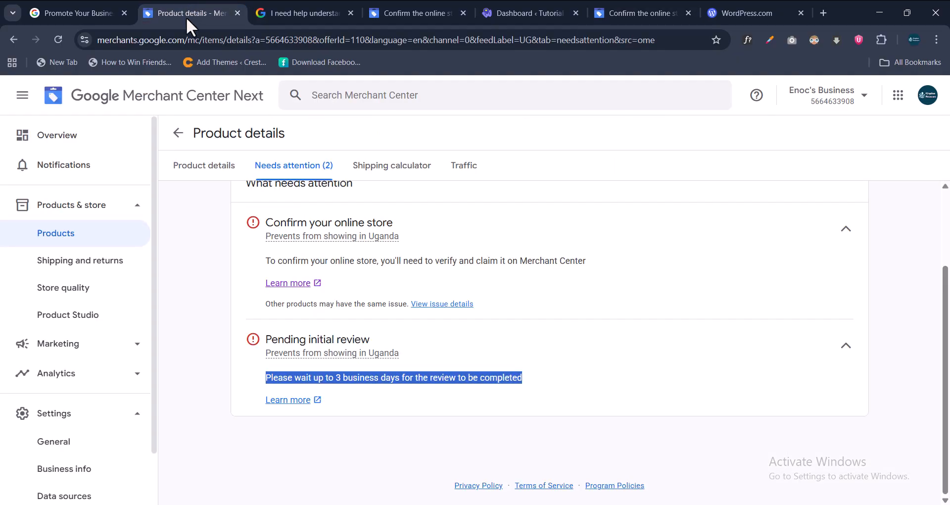
{"action": "left_click", "coordinate": [178, 132]}
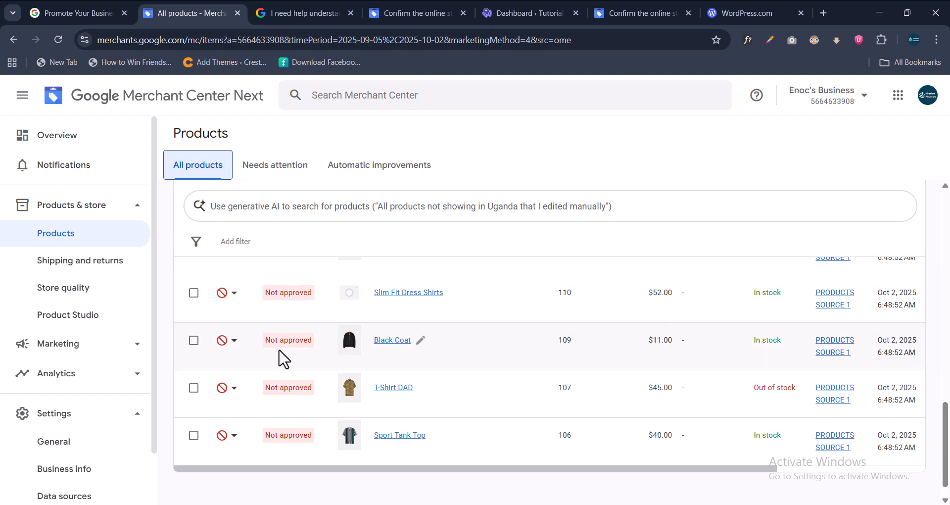
{"action": "scroll", "coordinate": [279, 418], "scroll_direction": "down", "scroll_amount": 1}
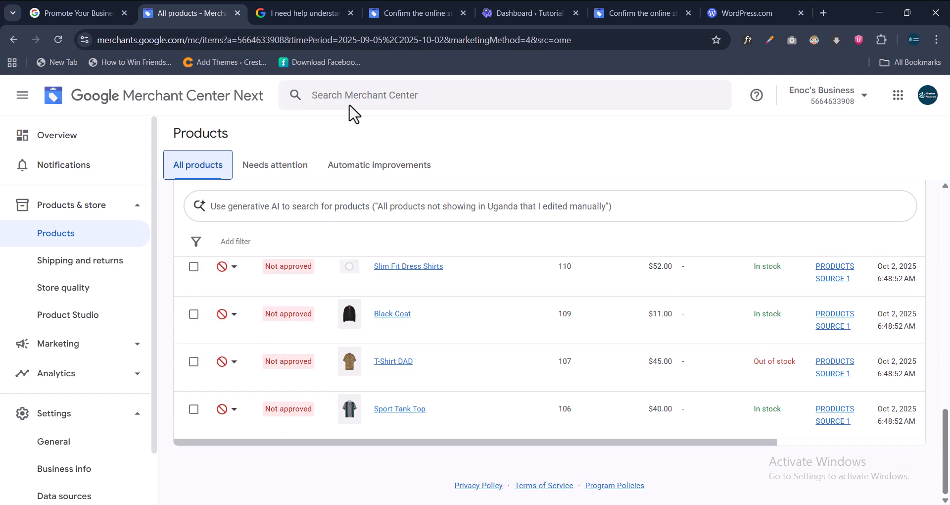